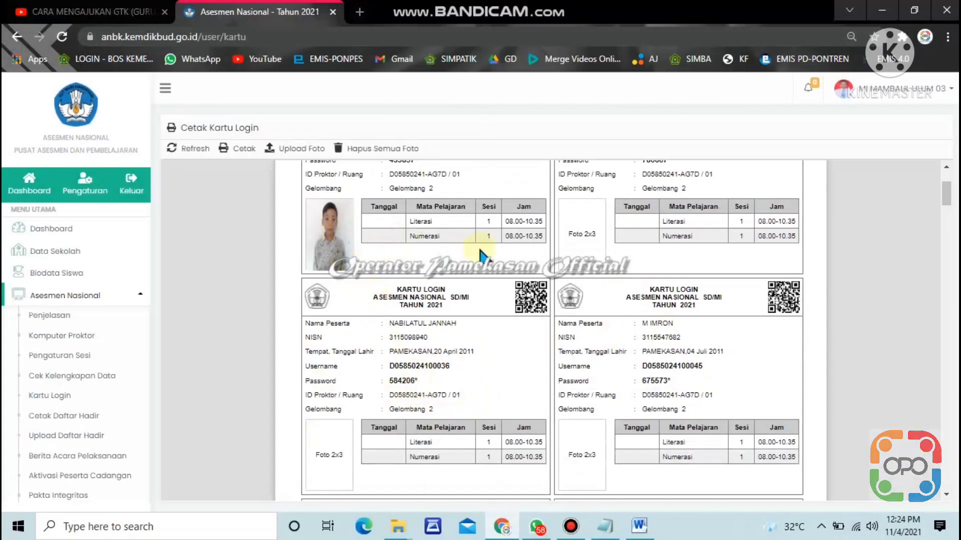
# Look through the login cards on the page, switch to File Explorer and open the foto siswa folder in Pictures
pyautogui.scroll(-4, 313, 297)
pyautogui.scroll(-3, 313, 299)
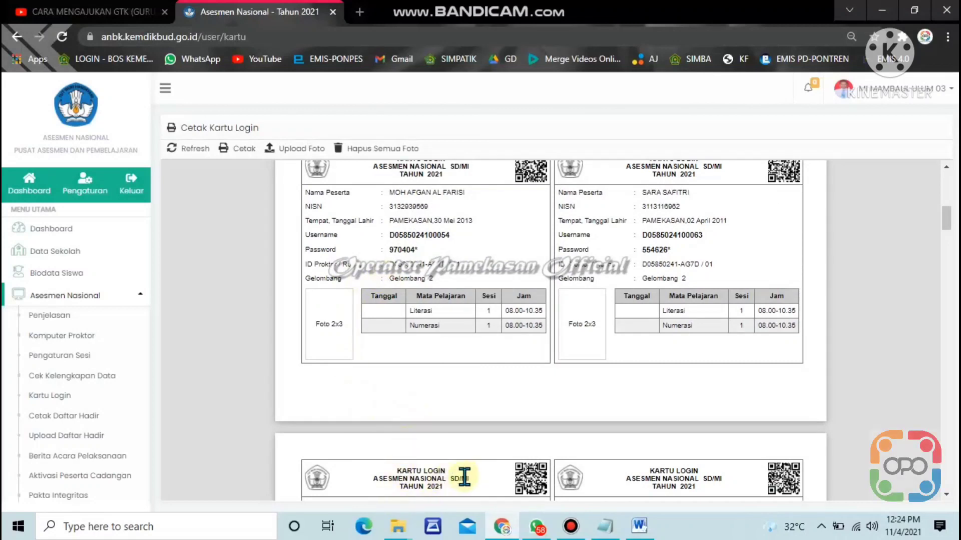
pyautogui.scroll(-3, 365, 461)
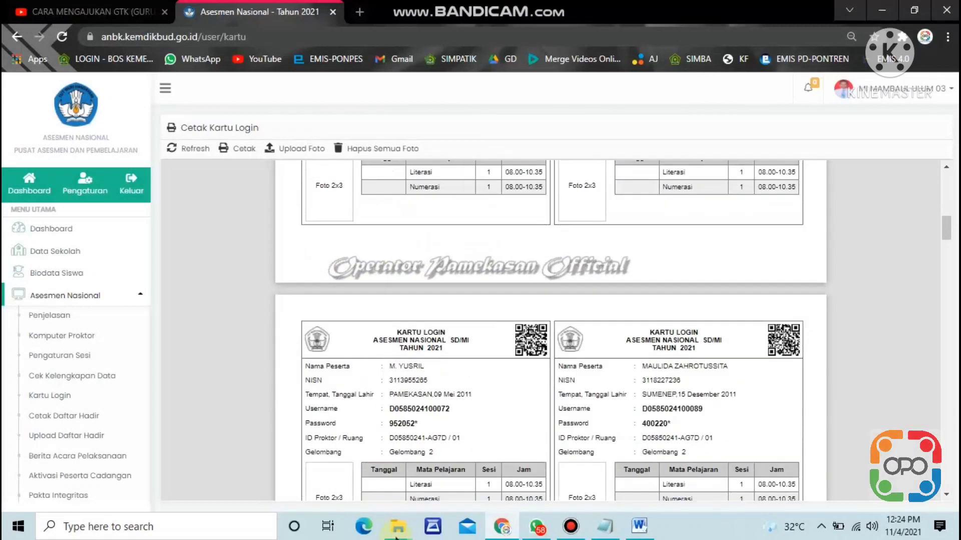
pyautogui.click(398, 526)
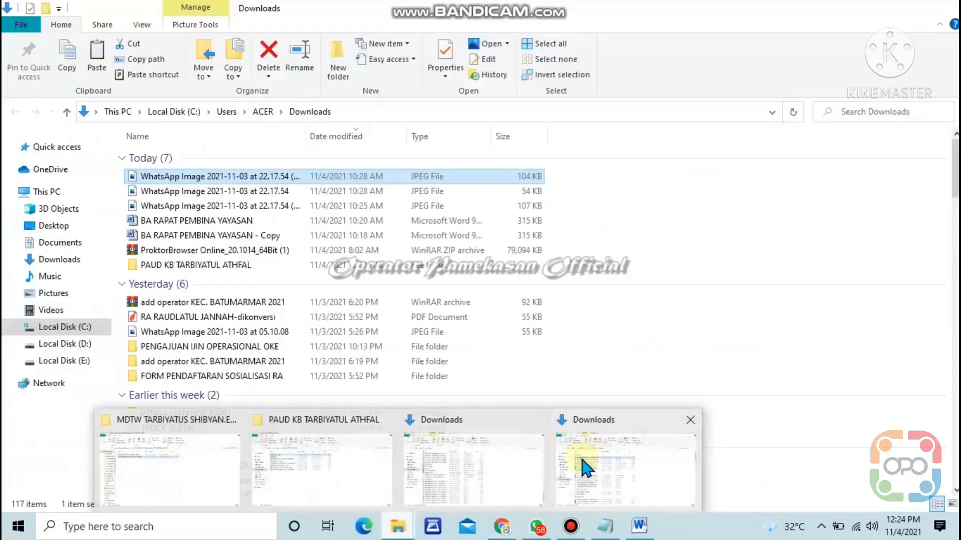
pyautogui.click(584, 468)
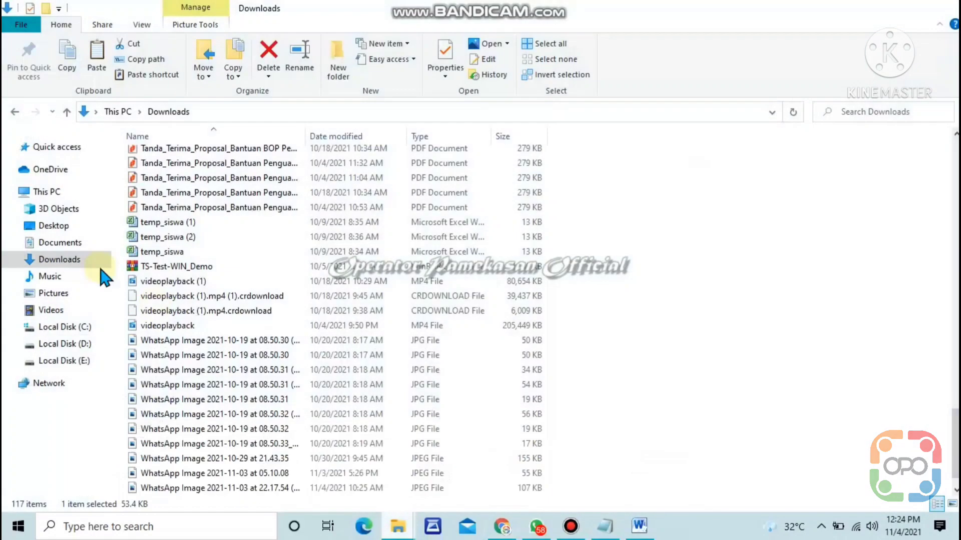
pyautogui.click(65, 263)
pyautogui.click(50, 294)
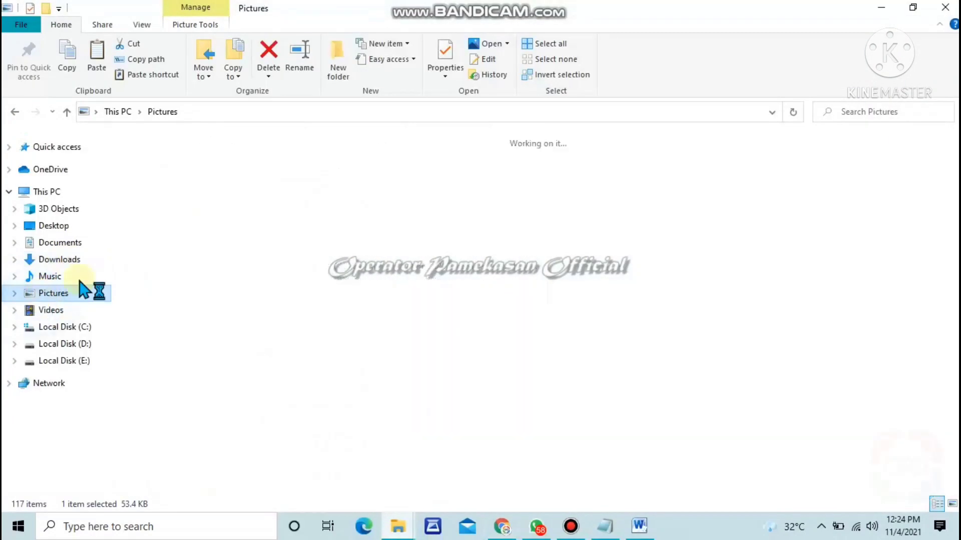
pyautogui.doubleClick(242, 172)
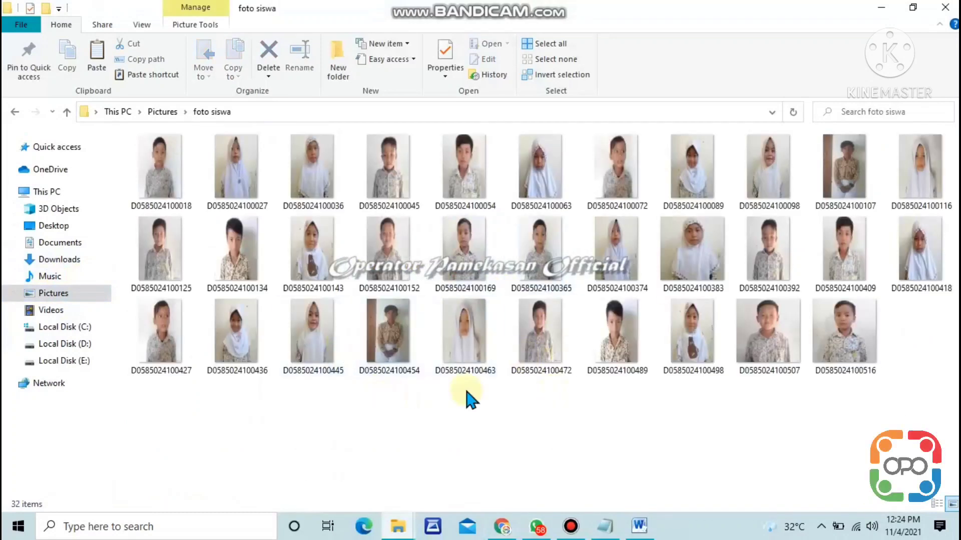
pyautogui.scroll(-1, 690, 399)
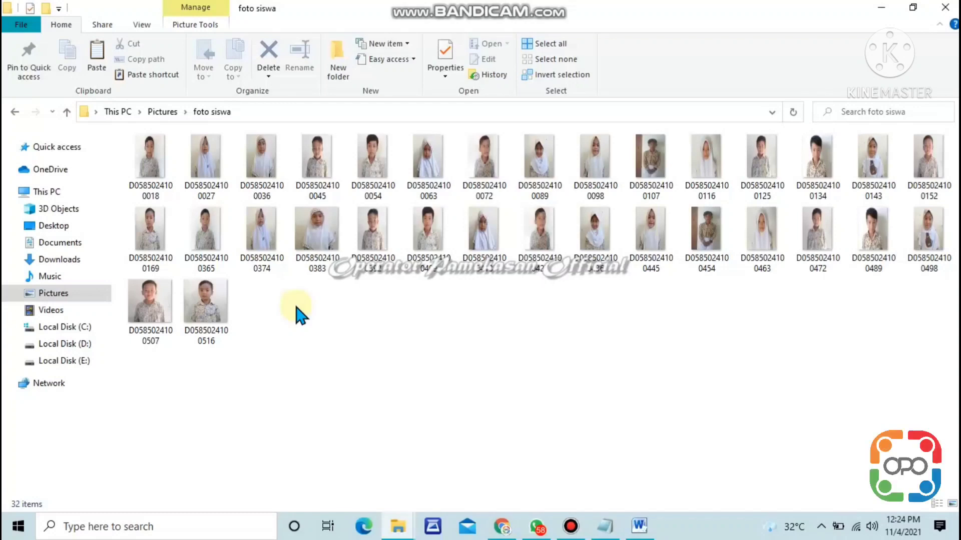
# Open the second-to-last student photo in the foto siswa folder for editing in Paint
pyautogui.doubleClick(152, 308)
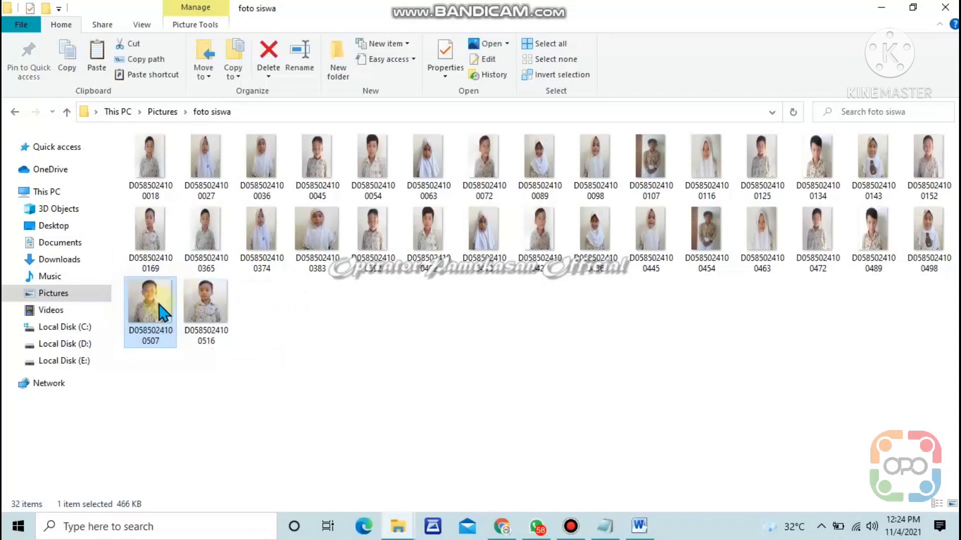
pyautogui.rightClick(159, 305)
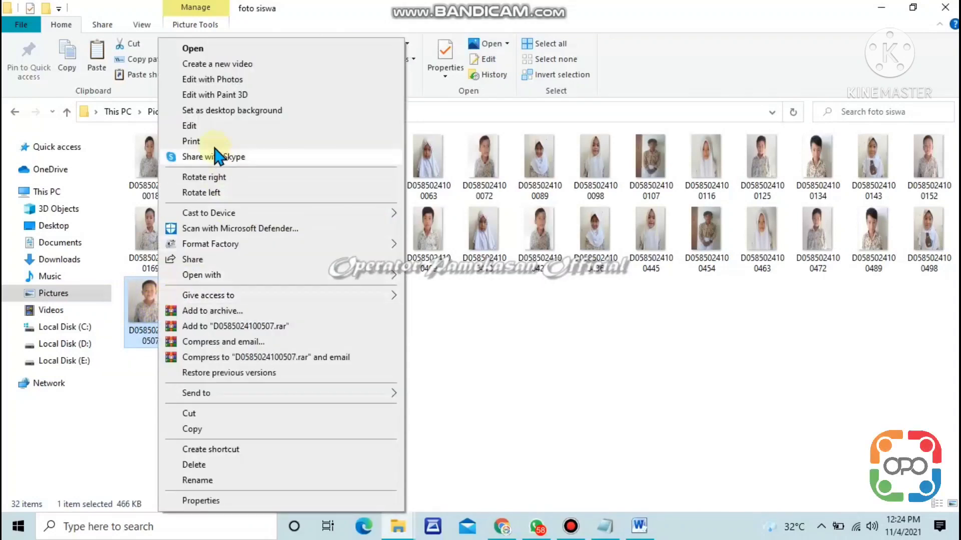
pyautogui.click(206, 129)
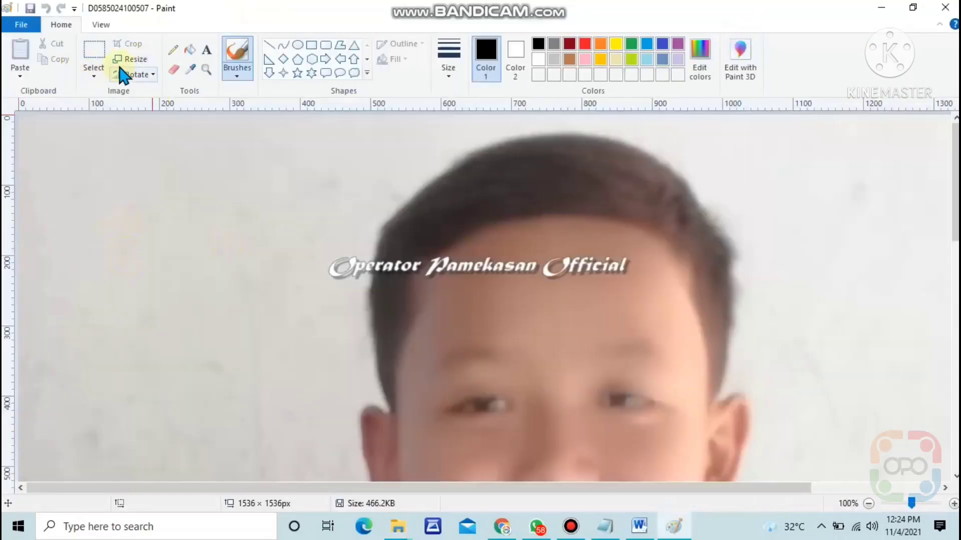
# Resize the photo to 200 × 300 pixels without maintaining the aspect ratio, save it and close Paint
pyautogui.click(133, 64)
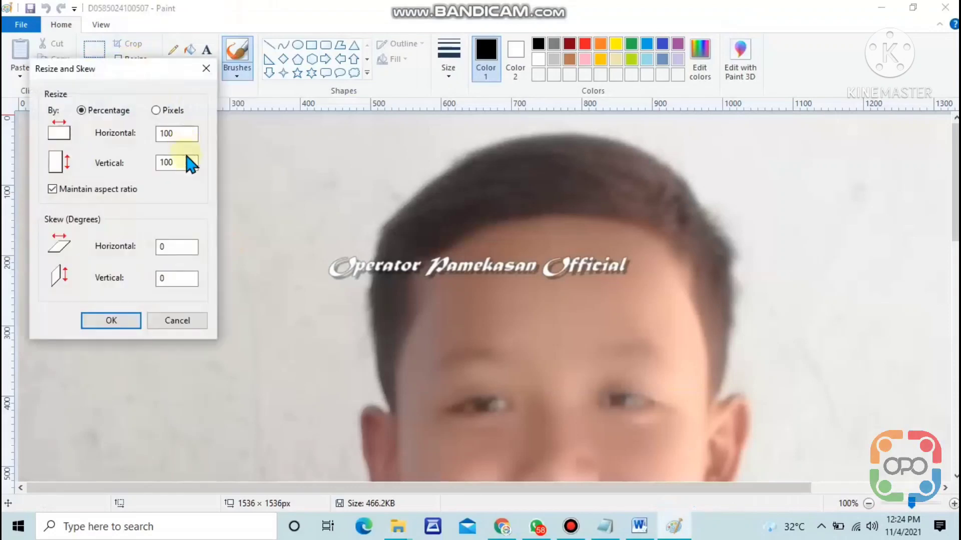
pyautogui.click(156, 110)
pyautogui.click(52, 189)
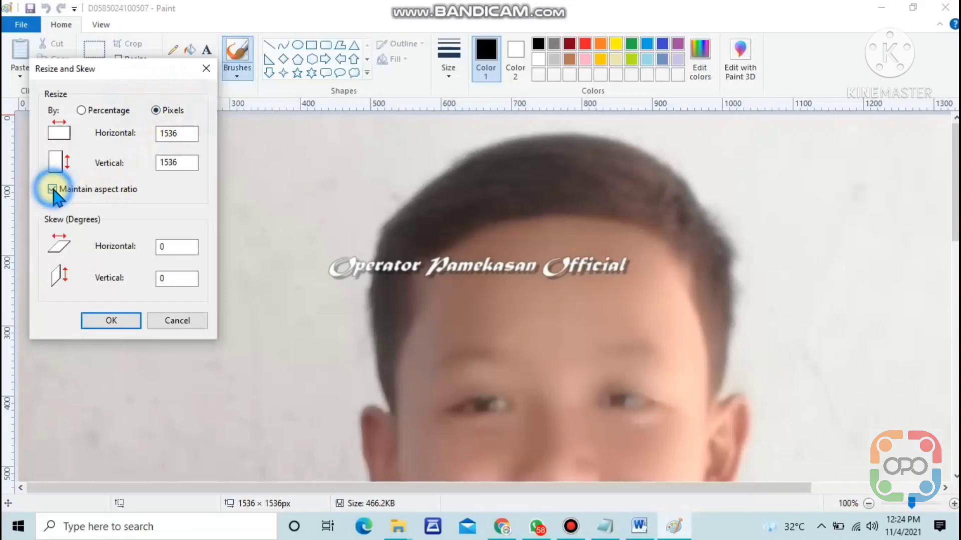
pyautogui.doubleClick(172, 133)
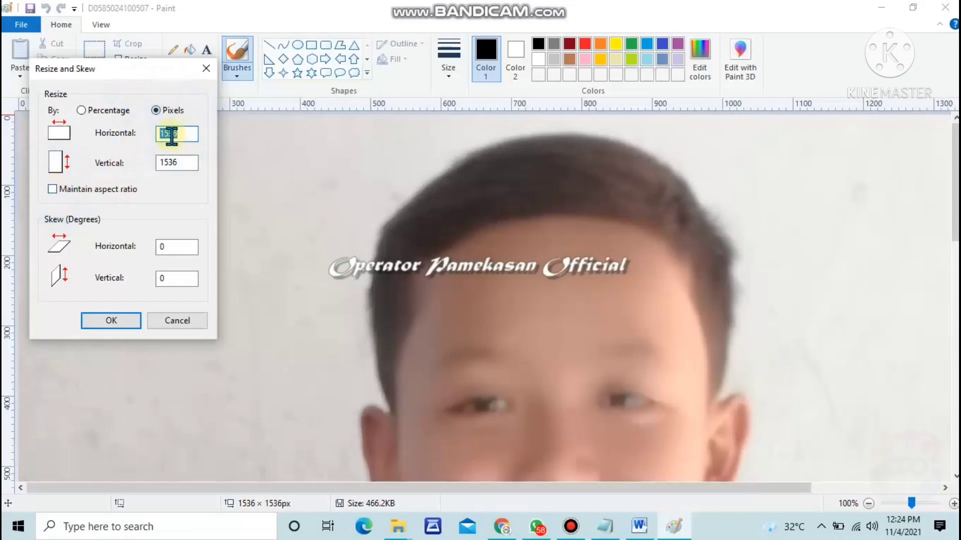
pyautogui.doubleClick(173, 162)
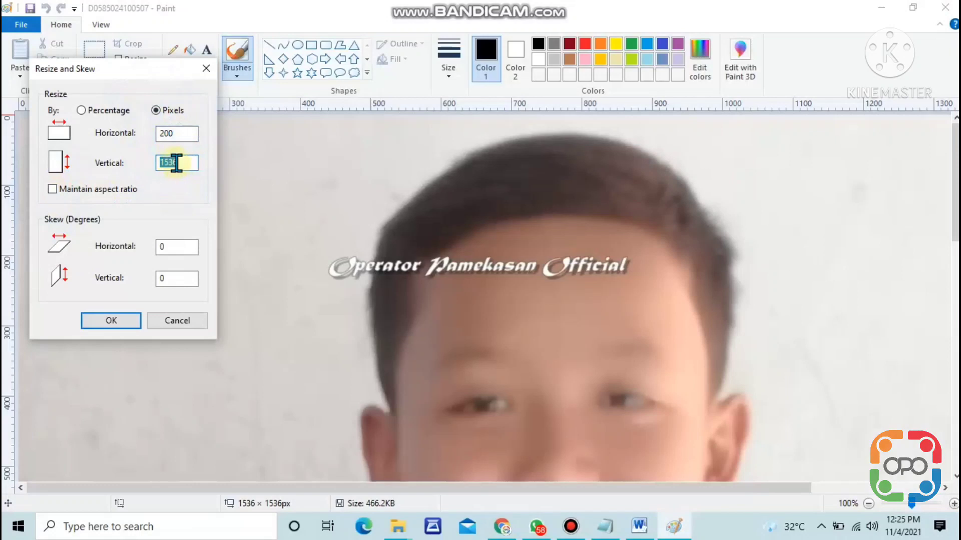
pyautogui.click(111, 321)
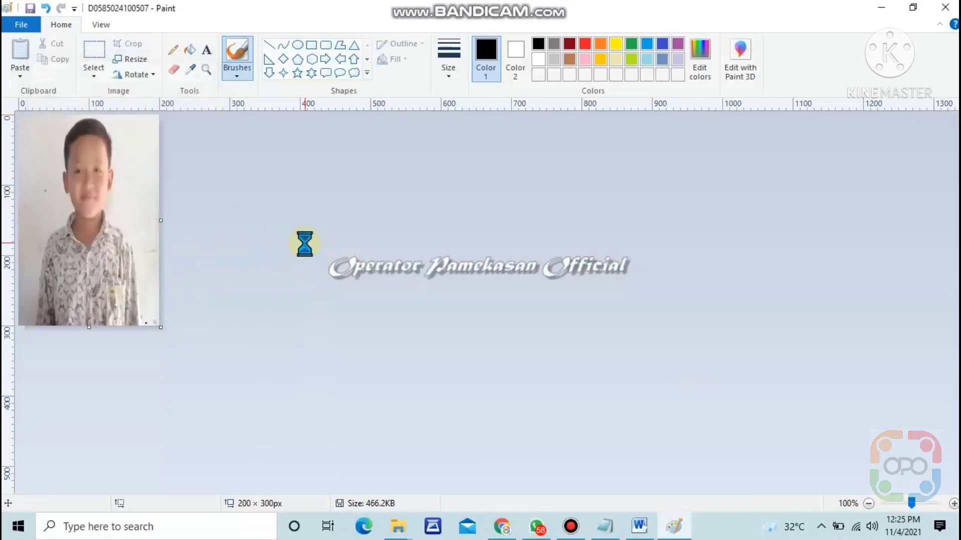
pyautogui.click(945, 7)
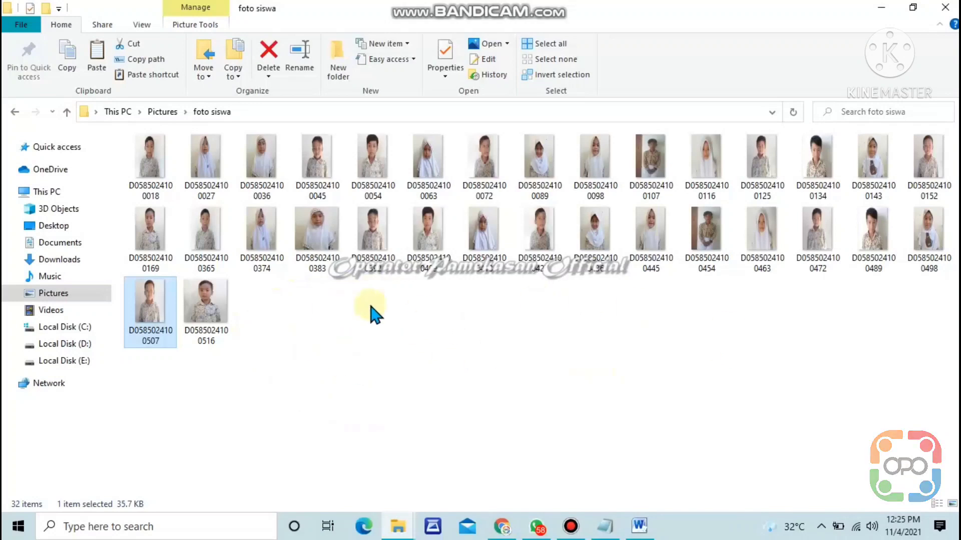
# Open the last student photo in the foto siswa folder for editing in Paint
pyautogui.doubleClick(209, 306)
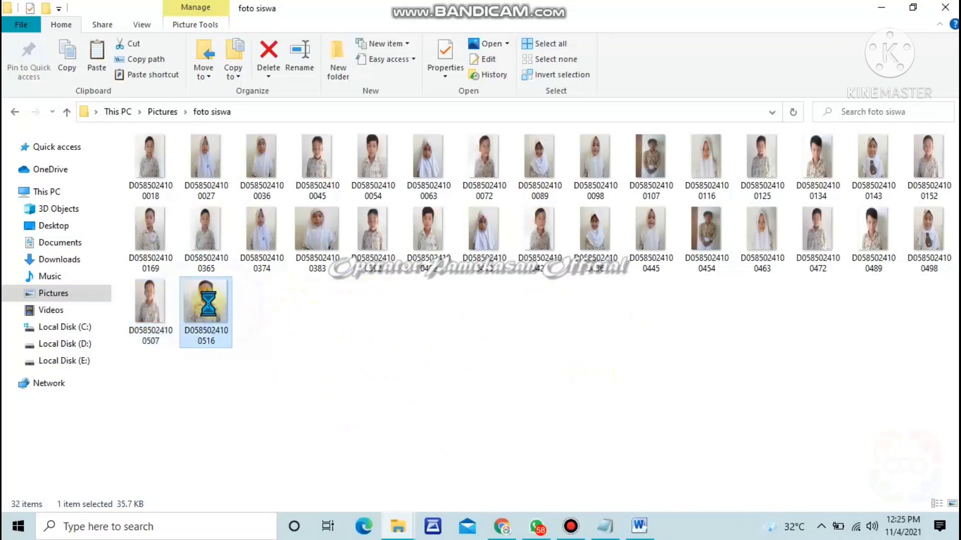
pyautogui.rightClick(210, 308)
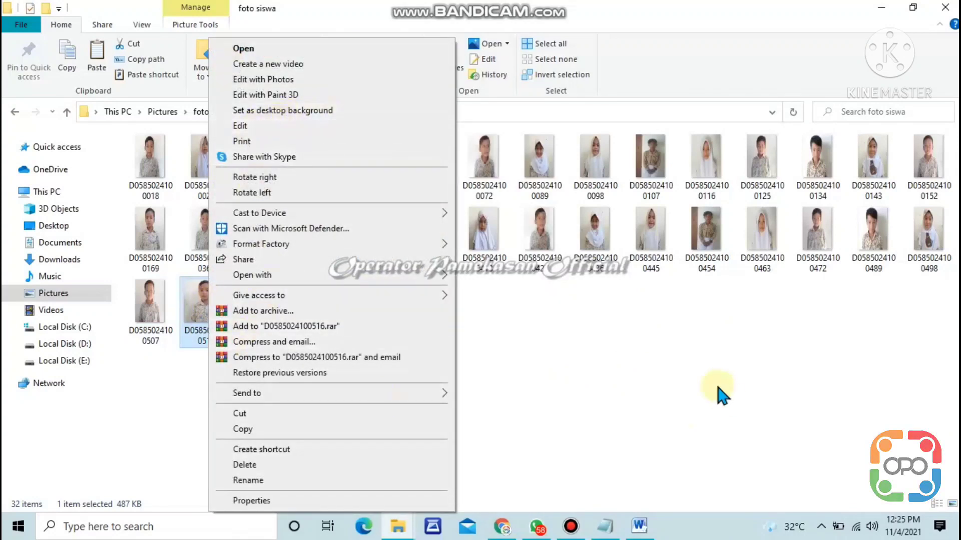
pyautogui.click(685, 373)
pyautogui.click(214, 311)
pyautogui.rightClick(226, 315)
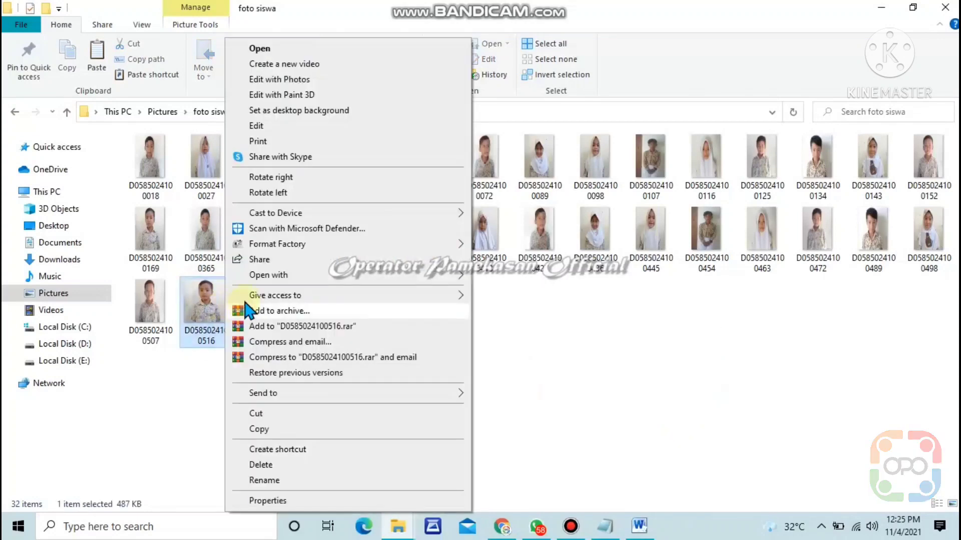
pyautogui.click(291, 132)
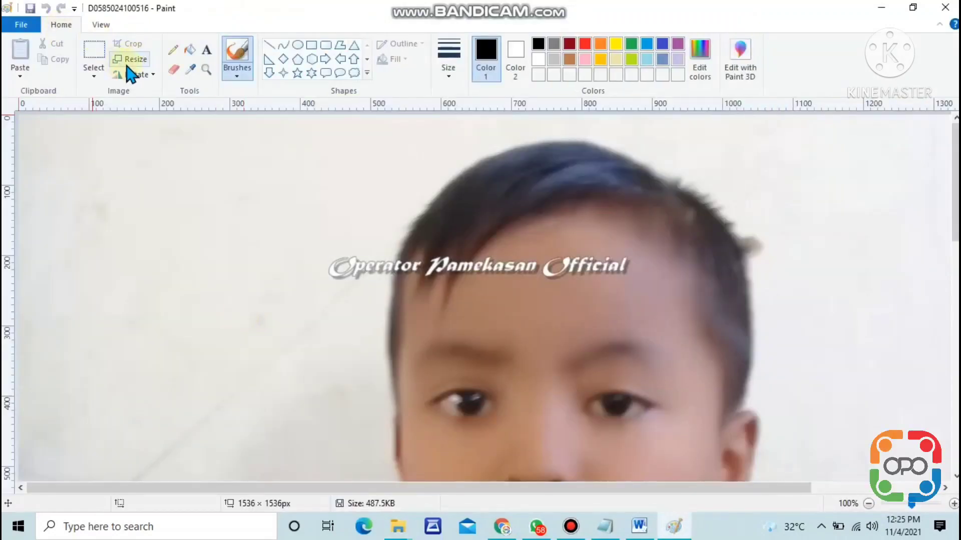
# Resize this last photo to 200 pixels horizontally and 300 vertically with aspect ratio unlocked, save it and close Paint
pyautogui.click(130, 59)
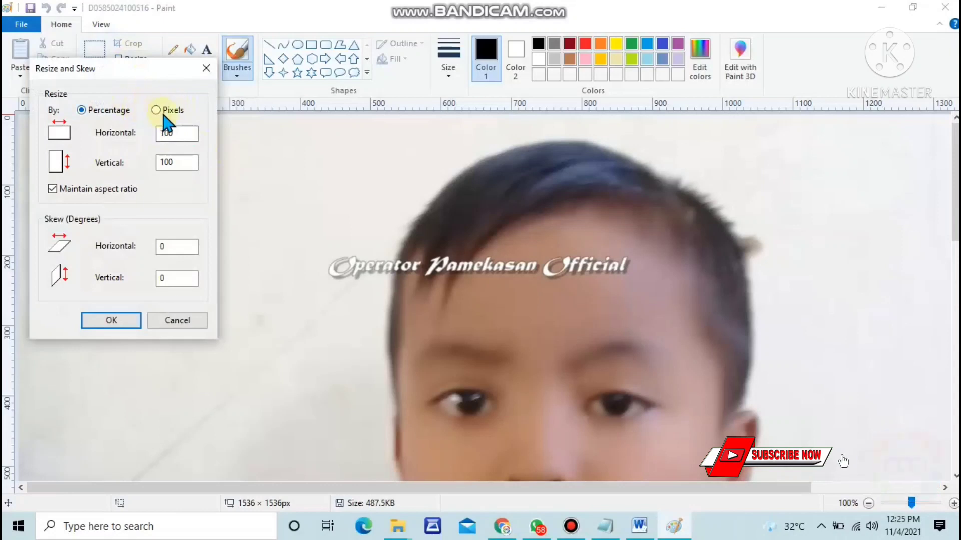
pyautogui.click(155, 111)
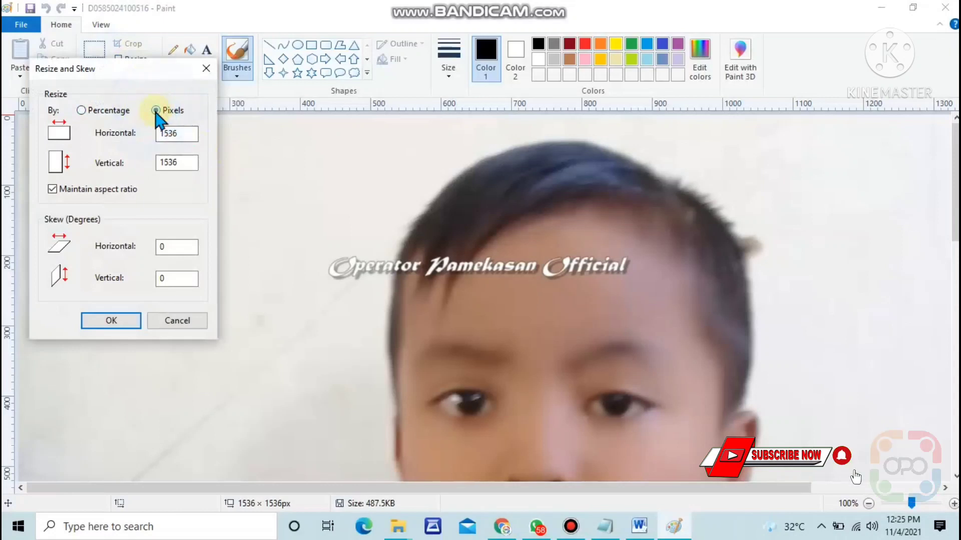
pyautogui.click(52, 189)
pyautogui.click(54, 188)
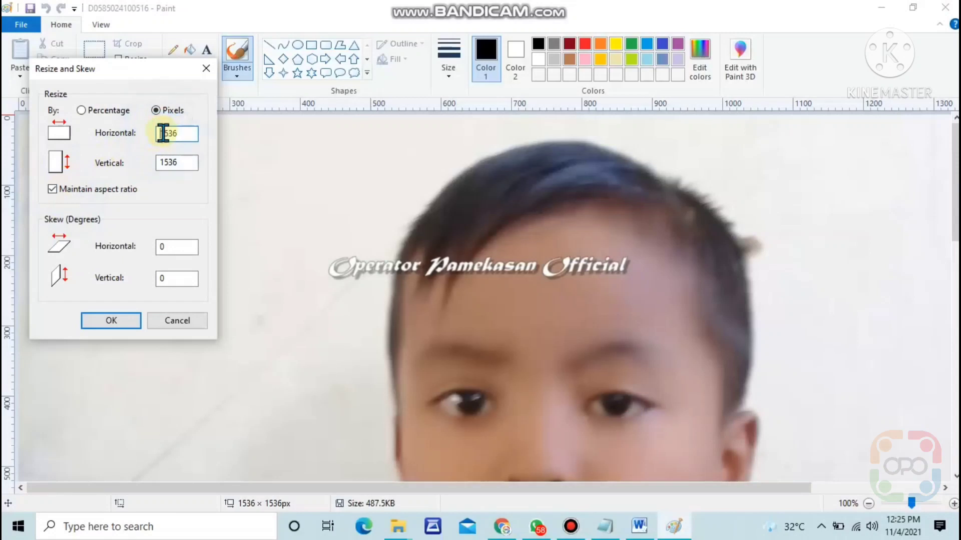
pyautogui.doubleClick(170, 163)
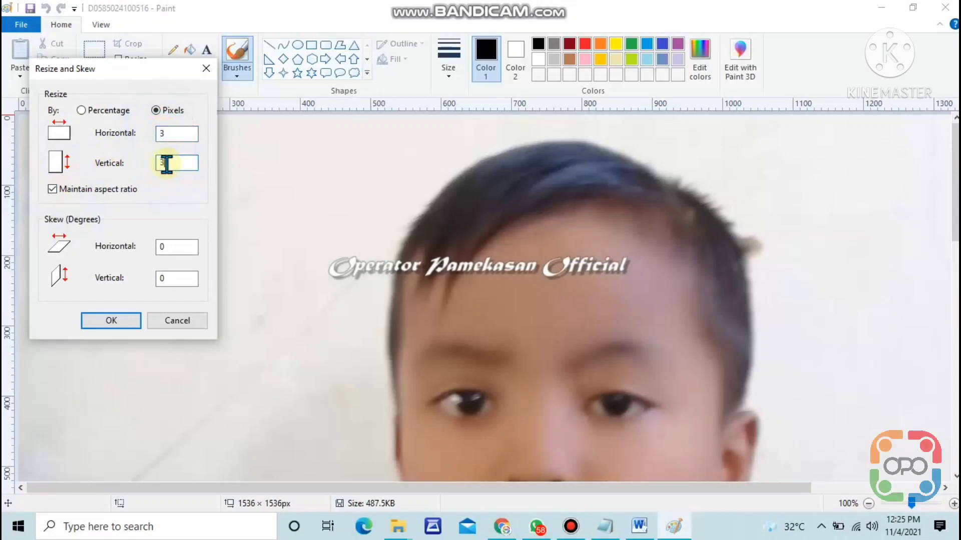
pyautogui.click(150, 189)
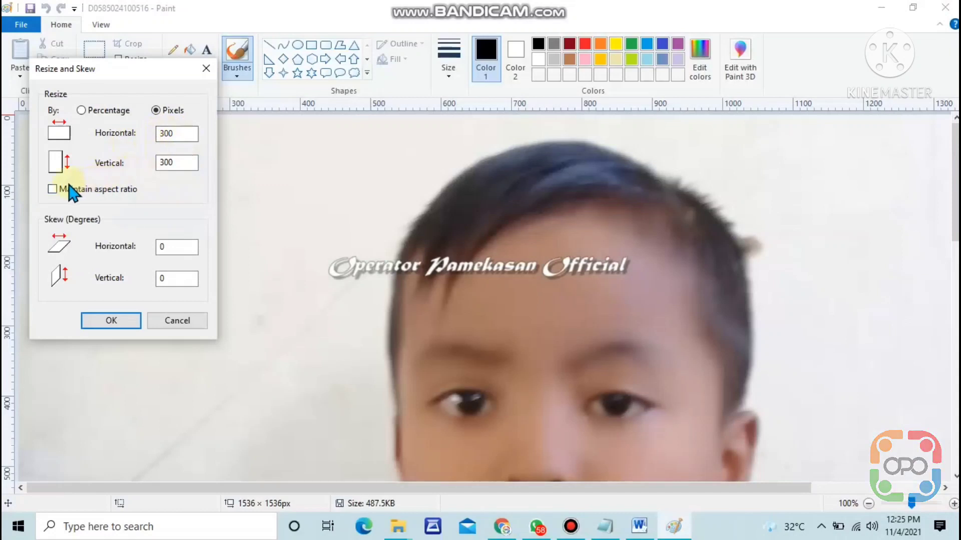
pyautogui.click(166, 134)
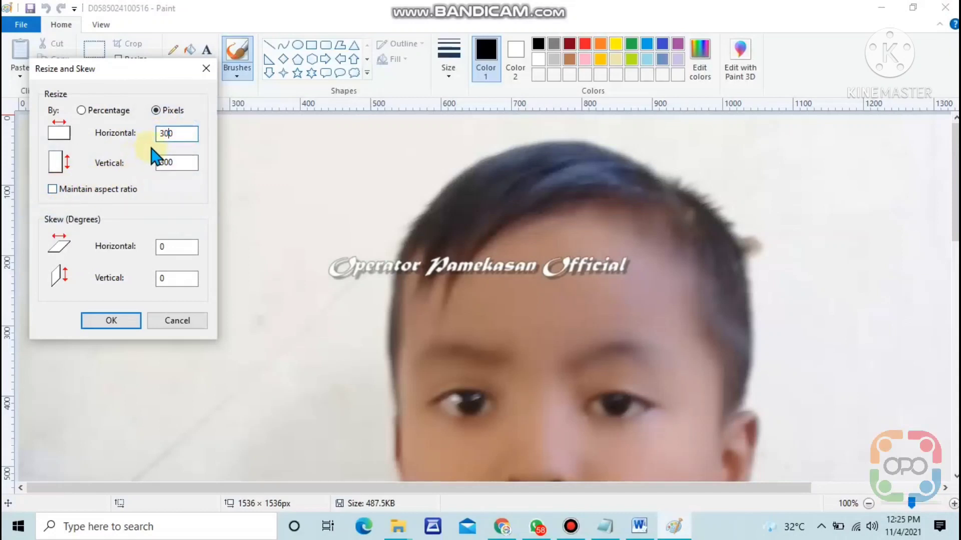
pyautogui.press('Left')
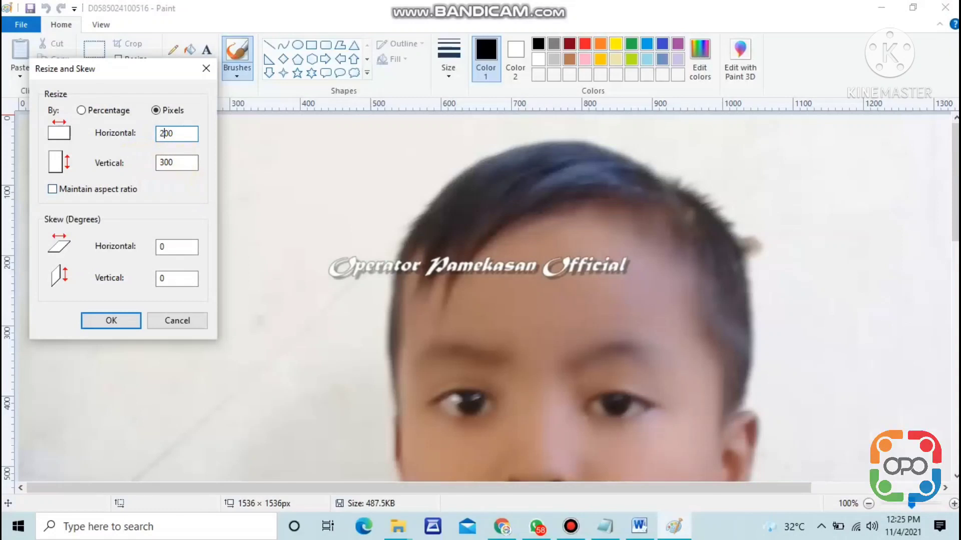
pyautogui.click(121, 323)
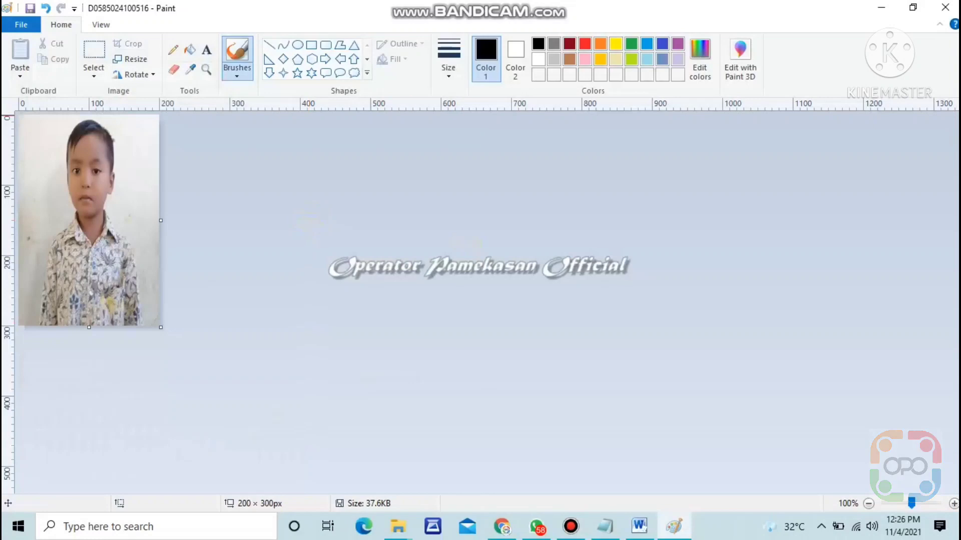
pyautogui.hotkey('alt', 'F4')
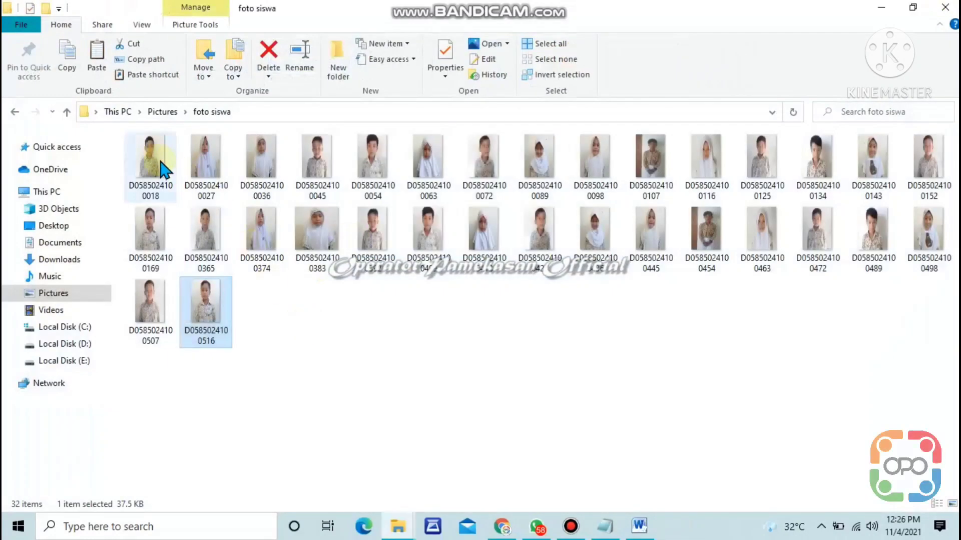
# Compress all the student photos in the folder into one archive named foto siswa
pyautogui.hotkey('ctrl', 'a')
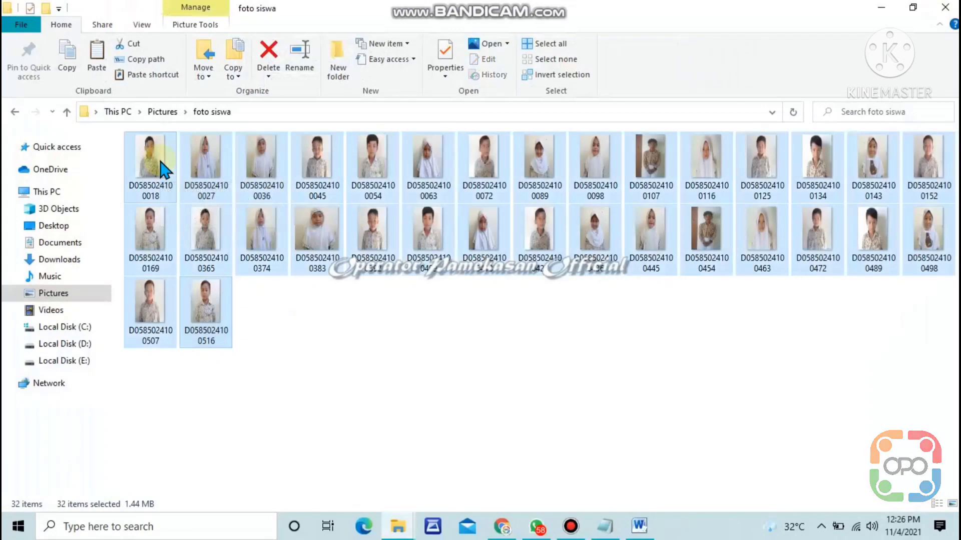
pyautogui.rightClick(209, 310)
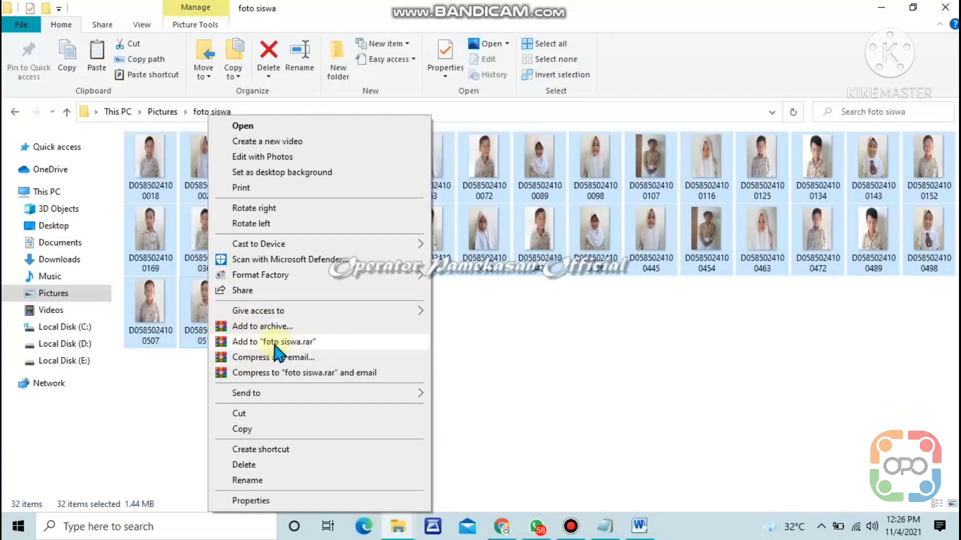
pyautogui.click(333, 343)
pyautogui.click(422, 322)
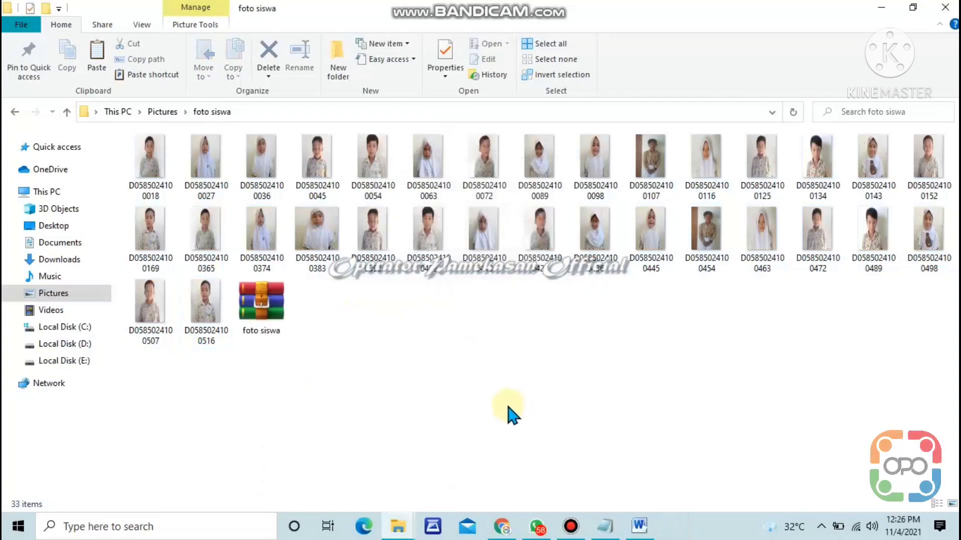
# Switch to the ANBK site in Chrome and start adding a photo file for upload from the foto siswa folder in Pictures
pyautogui.click(502, 525)
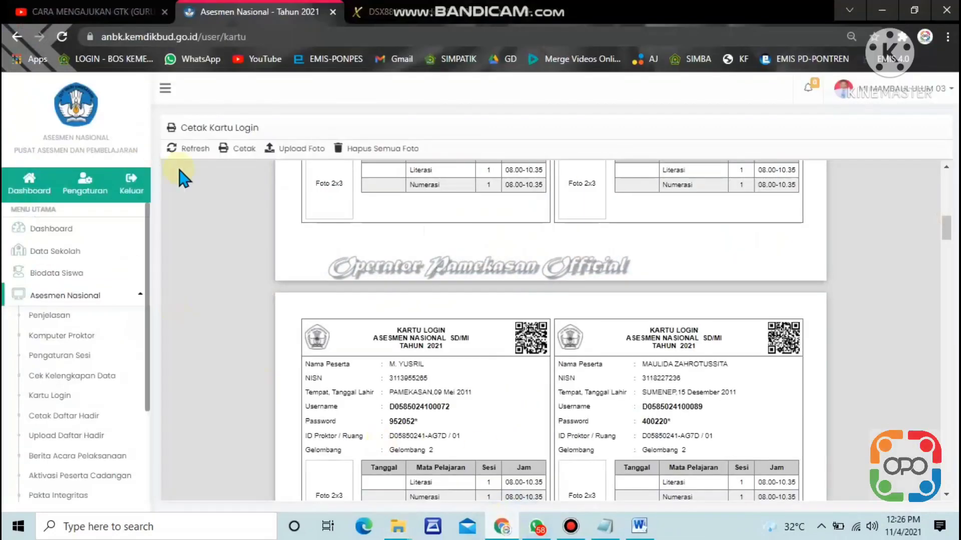
pyautogui.click(313, 150)
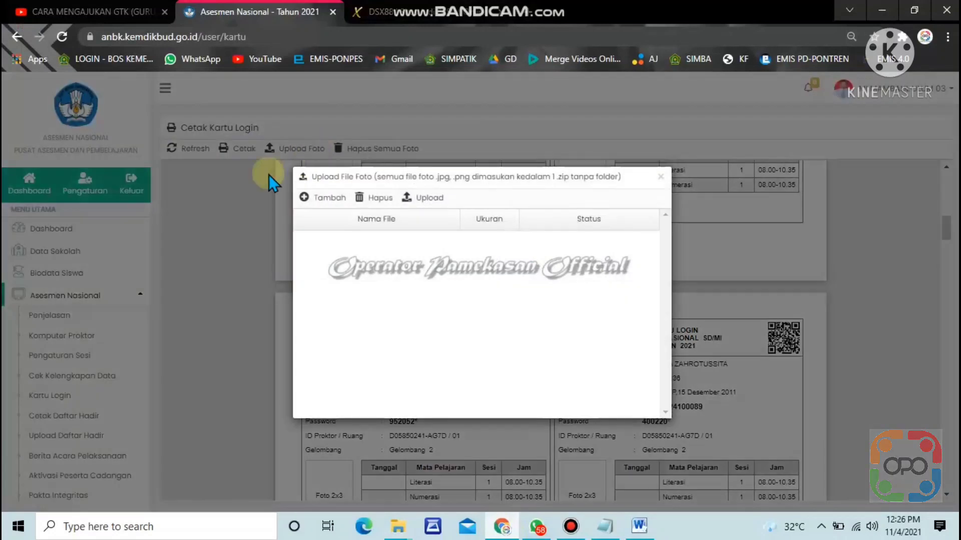
pyautogui.click(324, 200)
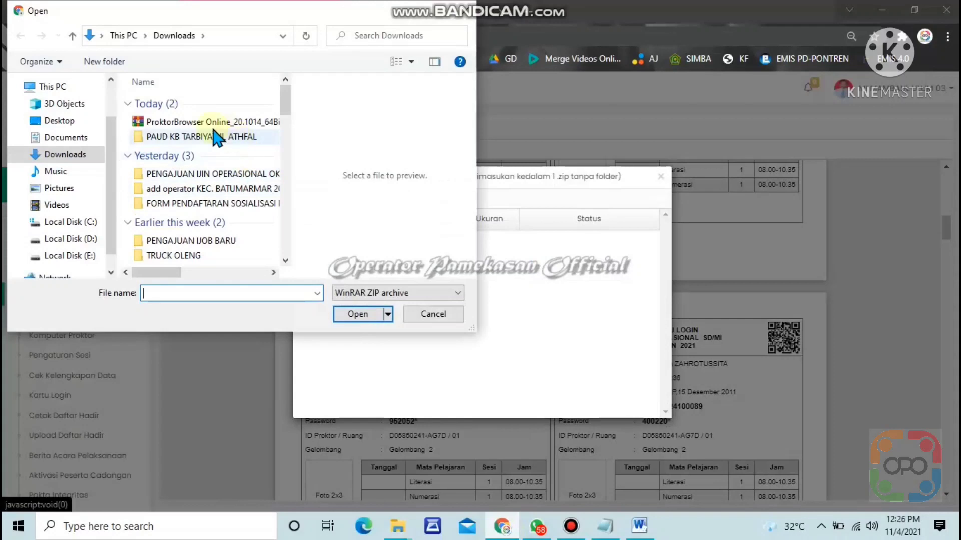
pyautogui.click(63, 189)
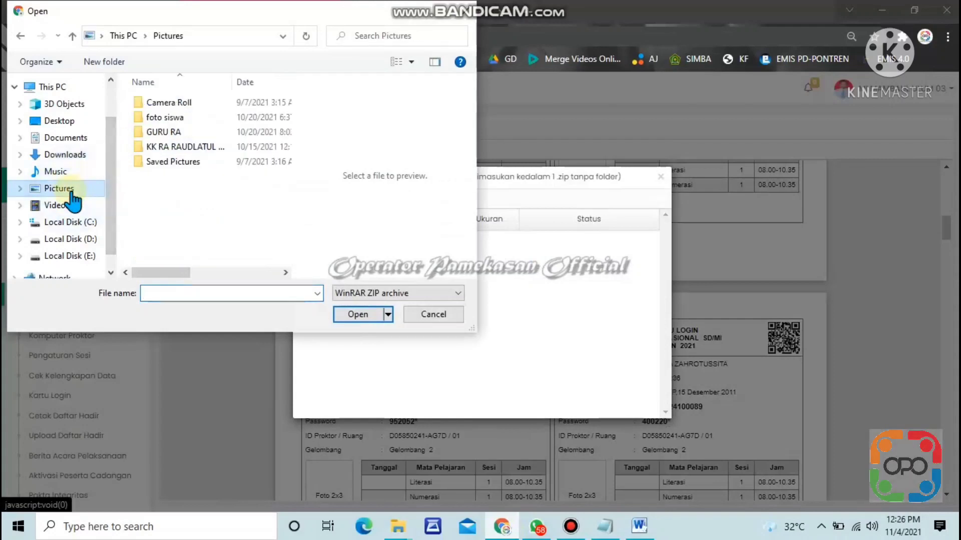
pyautogui.doubleClick(175, 118)
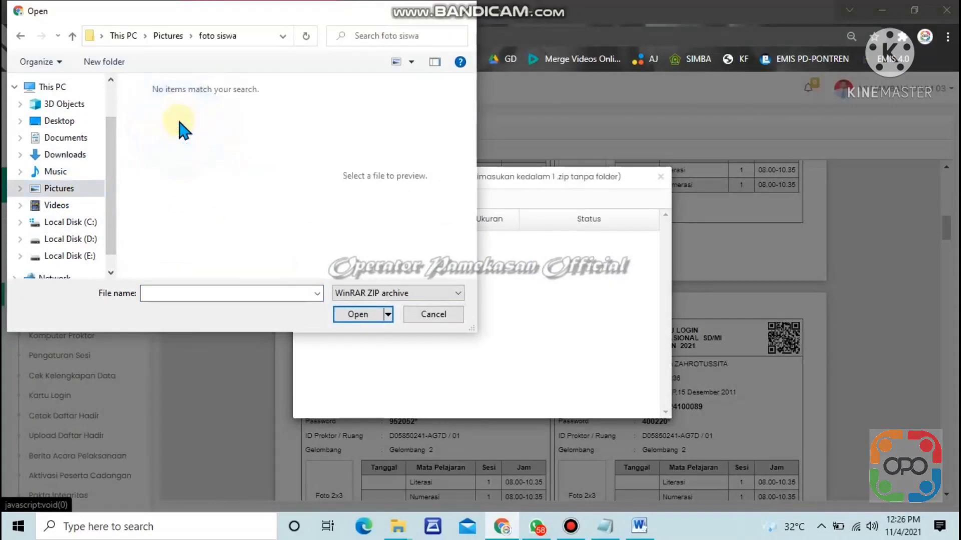
# Try to add the foto siswa archive to the photo upload with all file types shown, and close the upload dialog
pyautogui.click(427, 294)
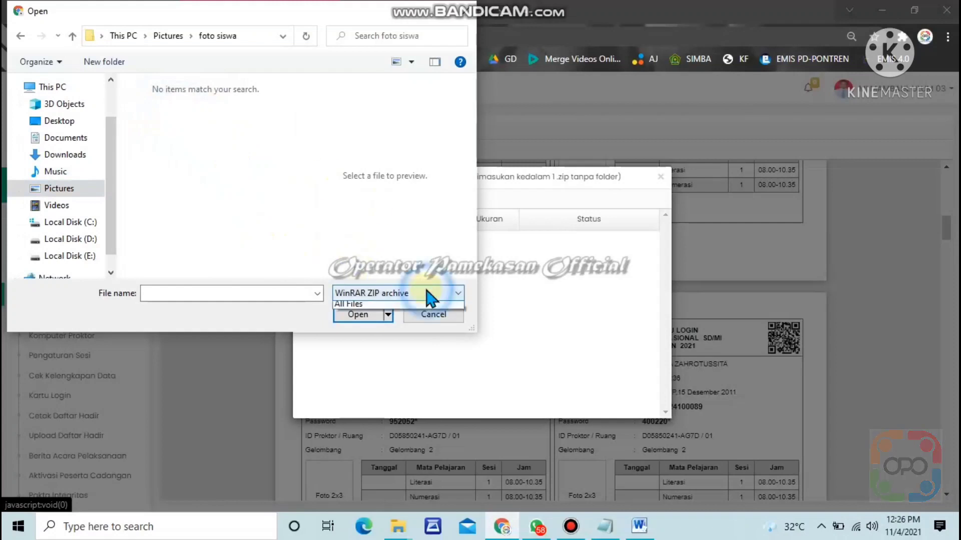
pyautogui.click(365, 318)
pyautogui.scroll(-2, 201, 181)
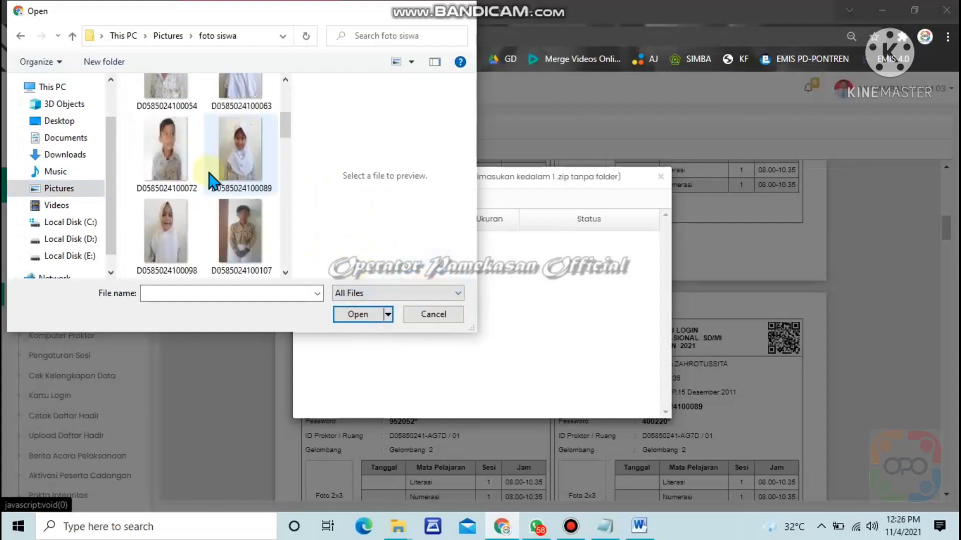
pyautogui.click(355, 295)
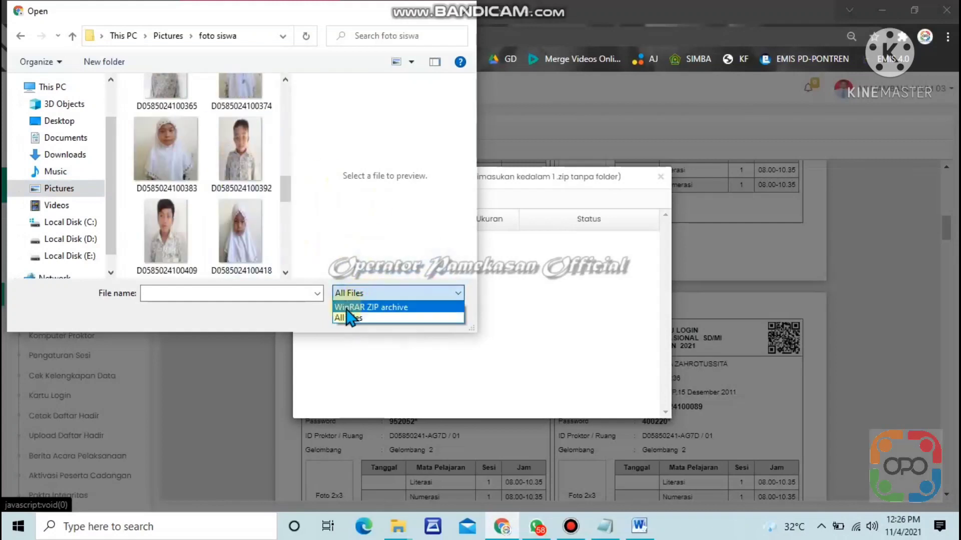
pyautogui.scroll(-5, 245, 238)
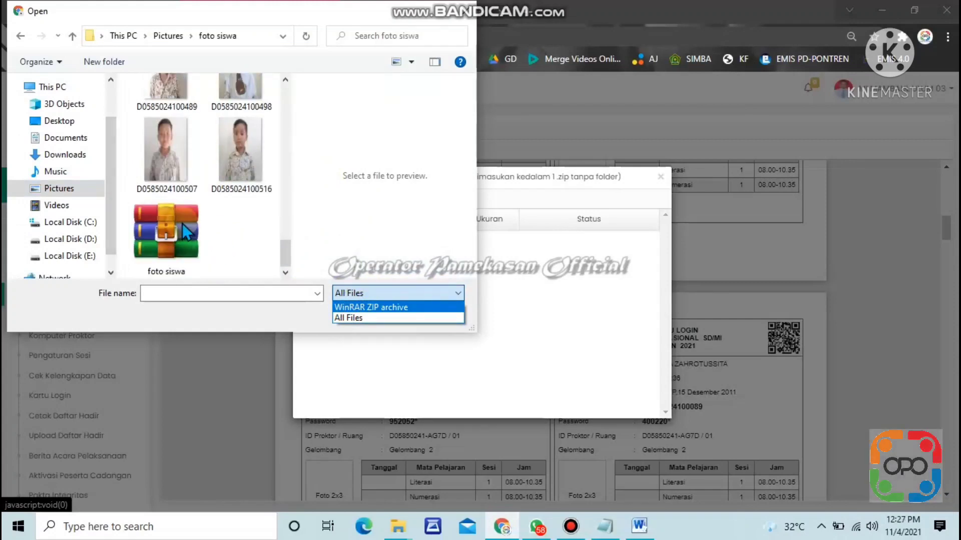
pyautogui.click(349, 318)
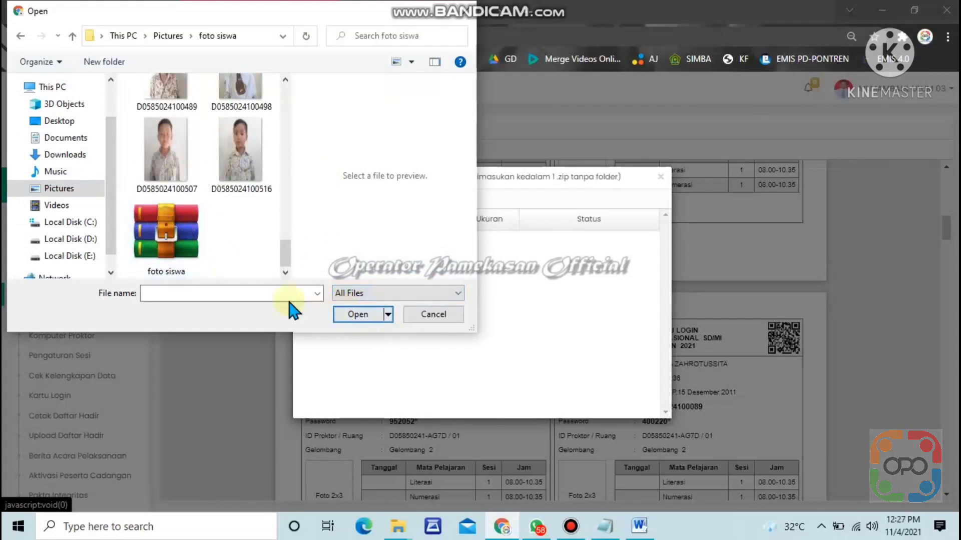
pyautogui.click(166, 231)
pyautogui.click(358, 314)
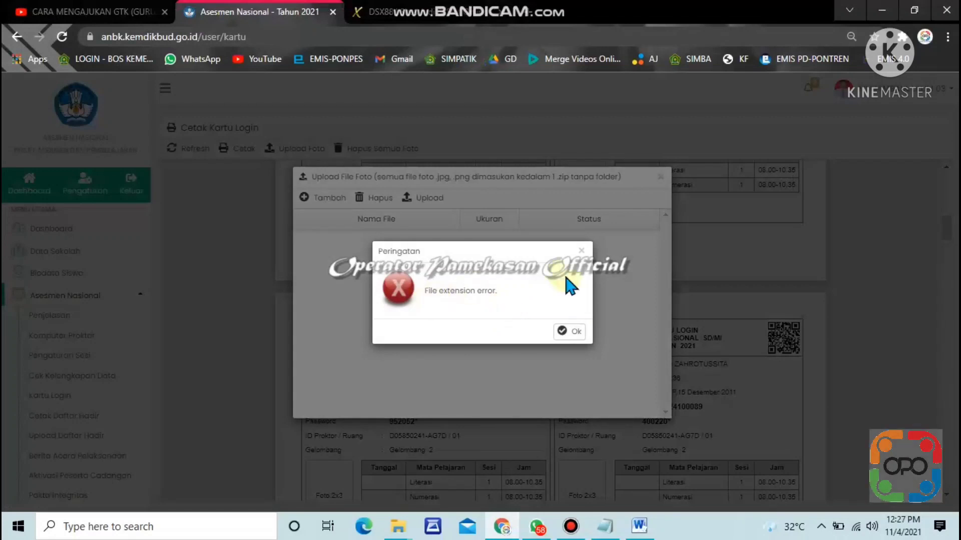
pyautogui.click(580, 251)
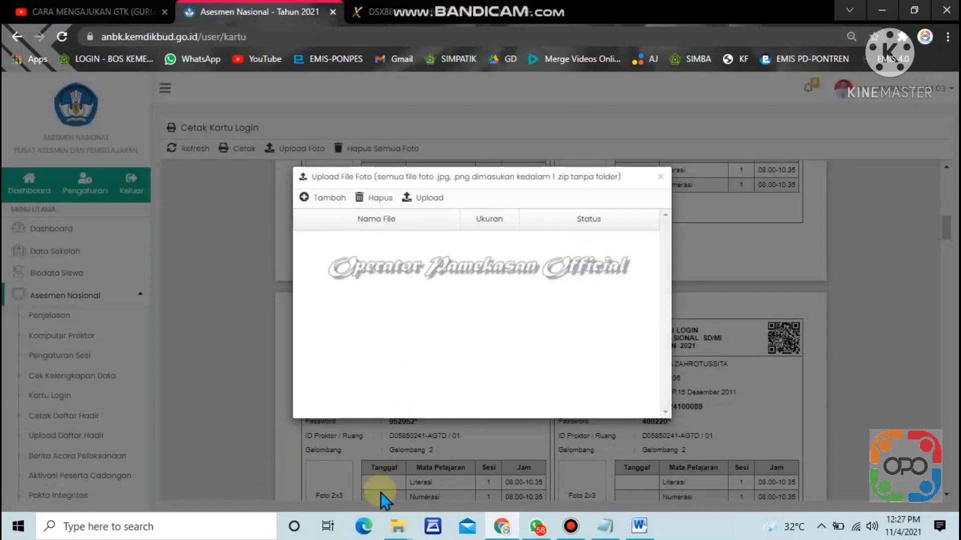
pyautogui.click(661, 177)
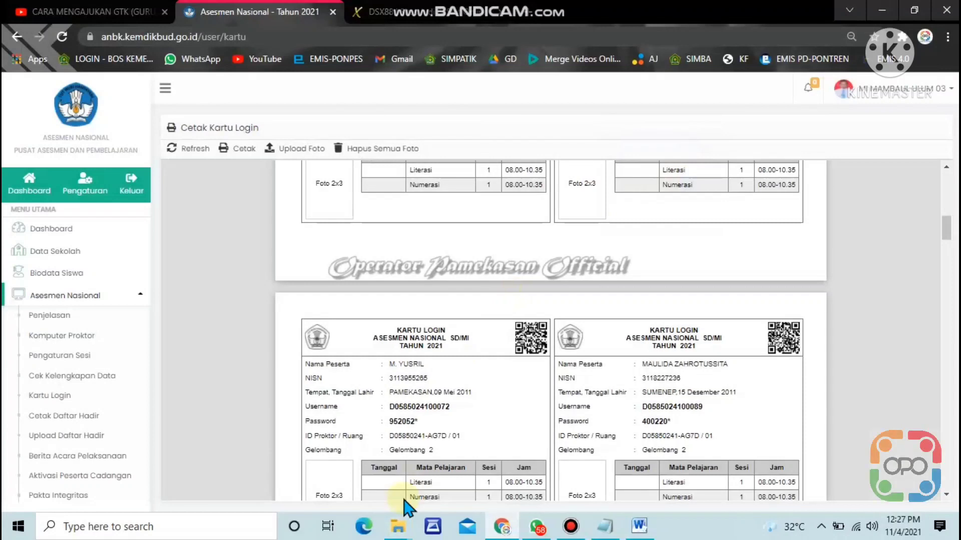
# Switch to the foto siswa folder in File Explorer and delete the foto siswa archive
pyautogui.click(397, 527)
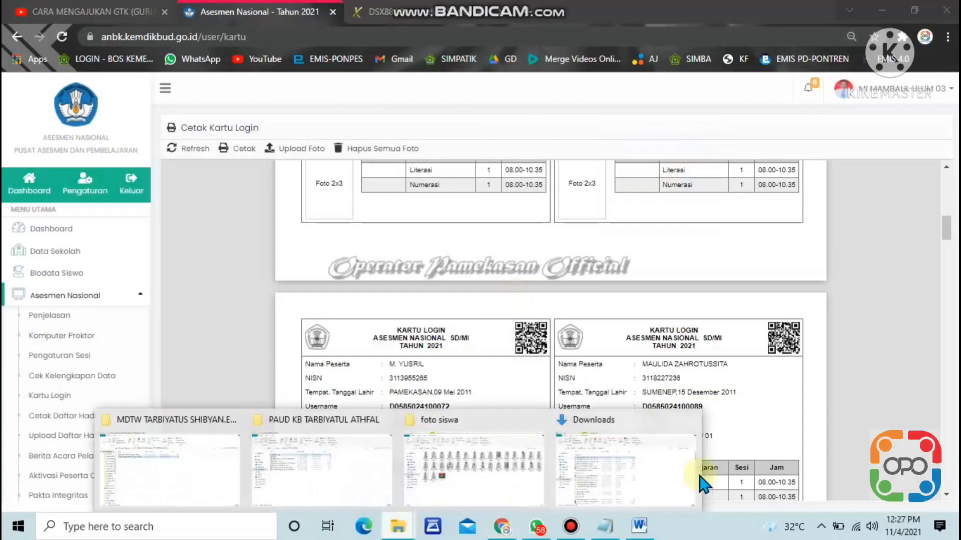
pyautogui.click(466, 462)
pyautogui.click(278, 311)
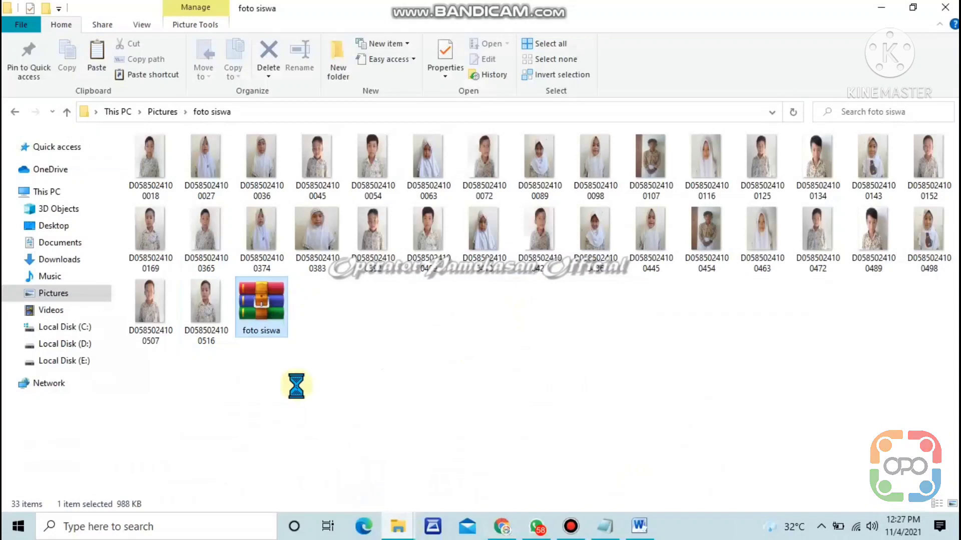
pyautogui.press('Delete')
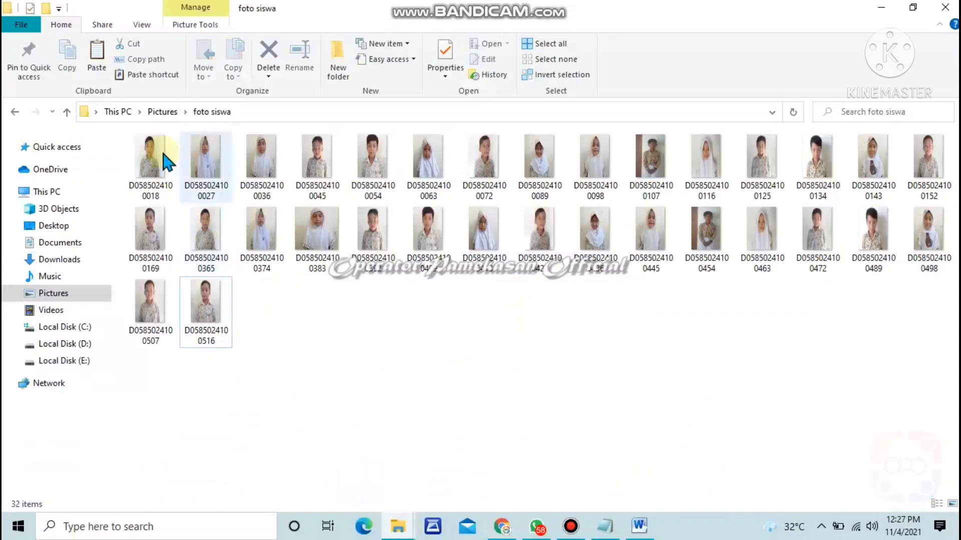
# Compress all the student photos into a zipped folder named FOTO SISWA ANBK
pyautogui.click(166, 160)
pyautogui.hotkey('ctrl', 'a')
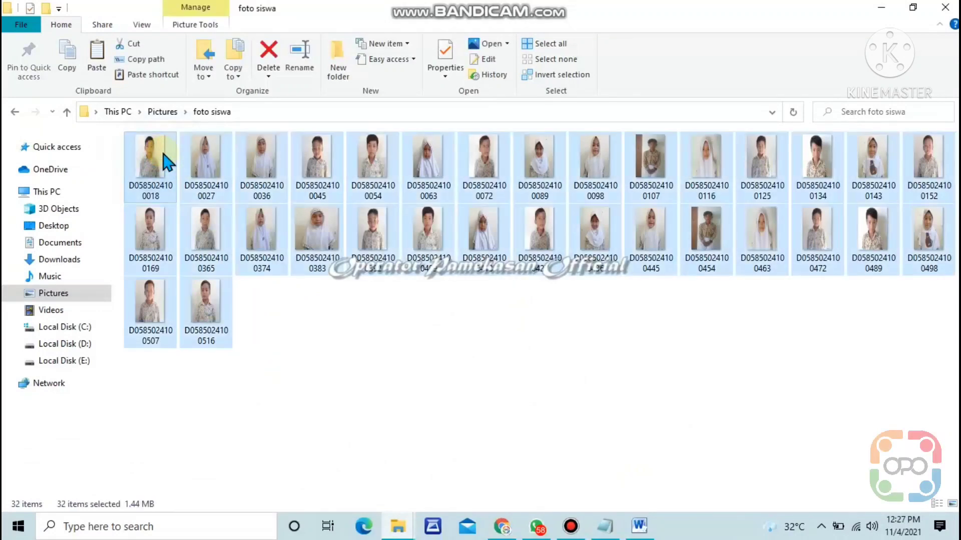
pyautogui.rightClick(190, 299)
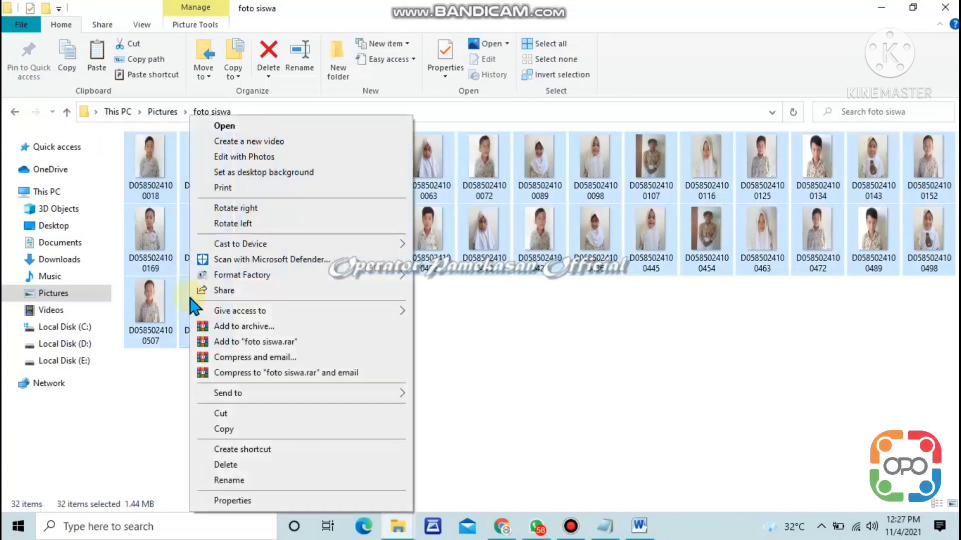
pyautogui.moveTo(279, 399)
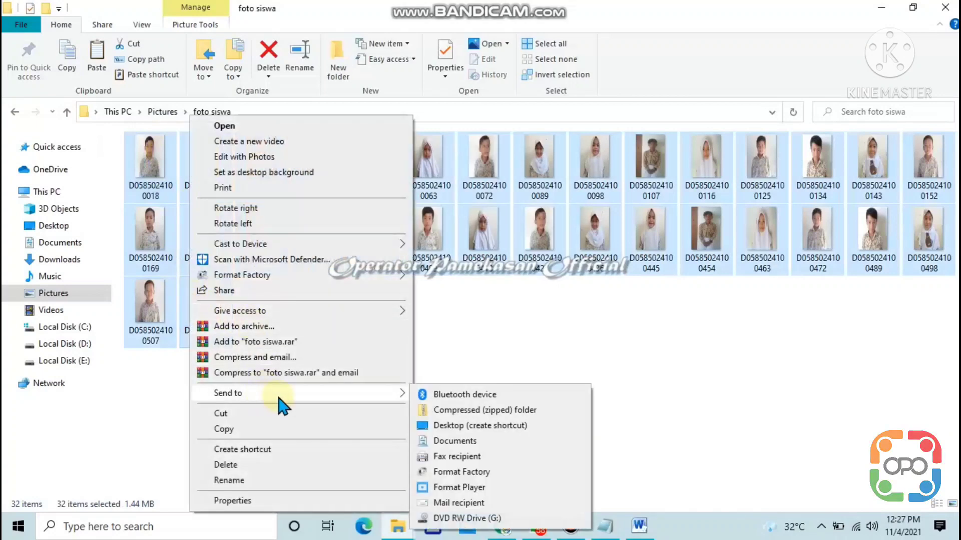
pyautogui.click(441, 413)
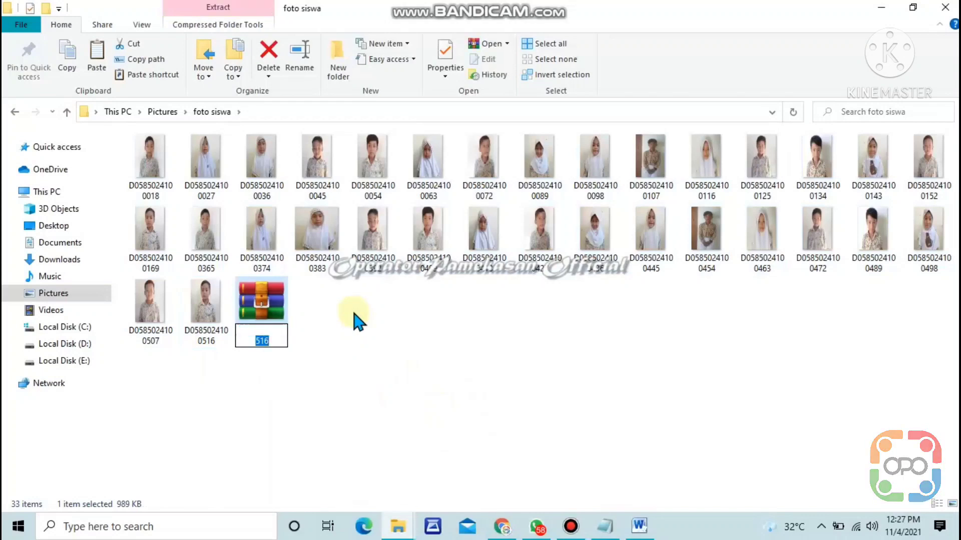
pyautogui.write('FOTO ')
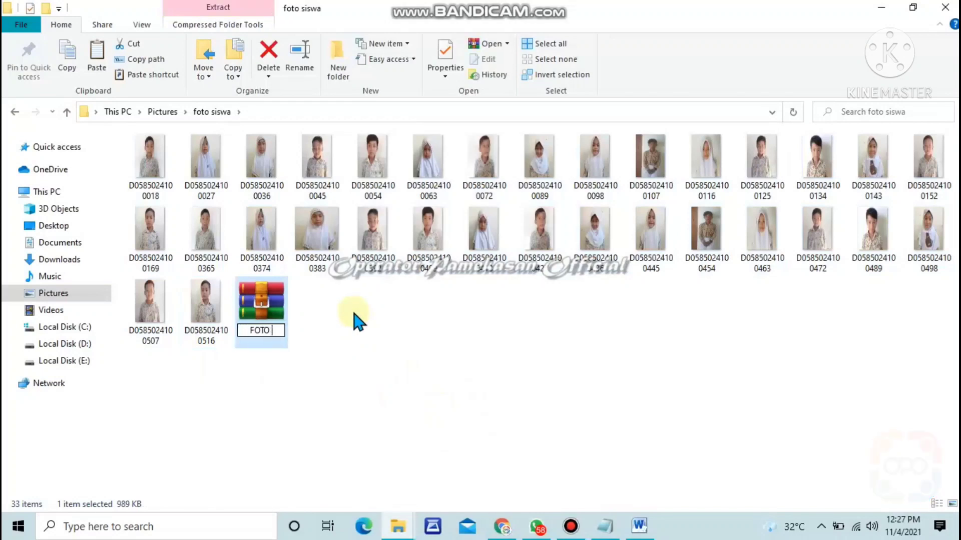
pyautogui.write('SISWA')
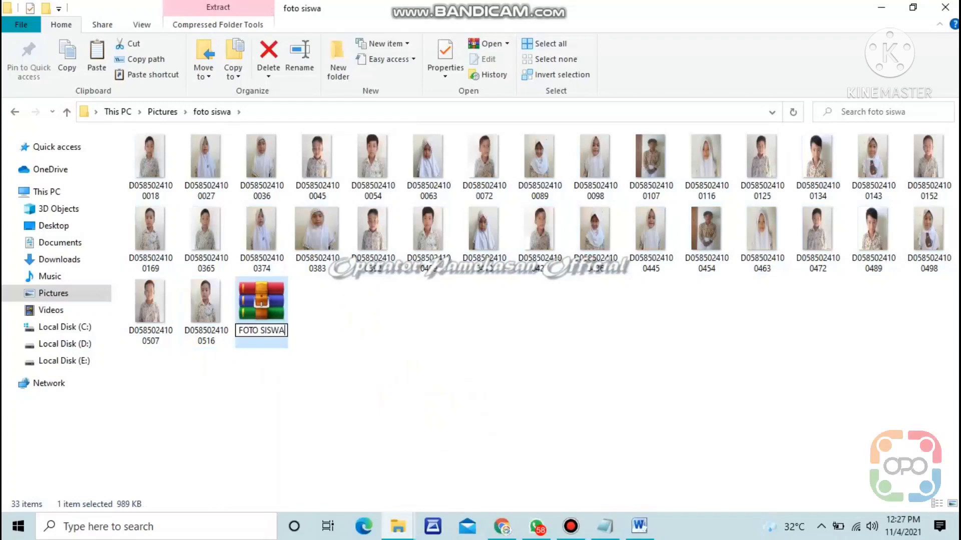
pyautogui.write(' ANBK')
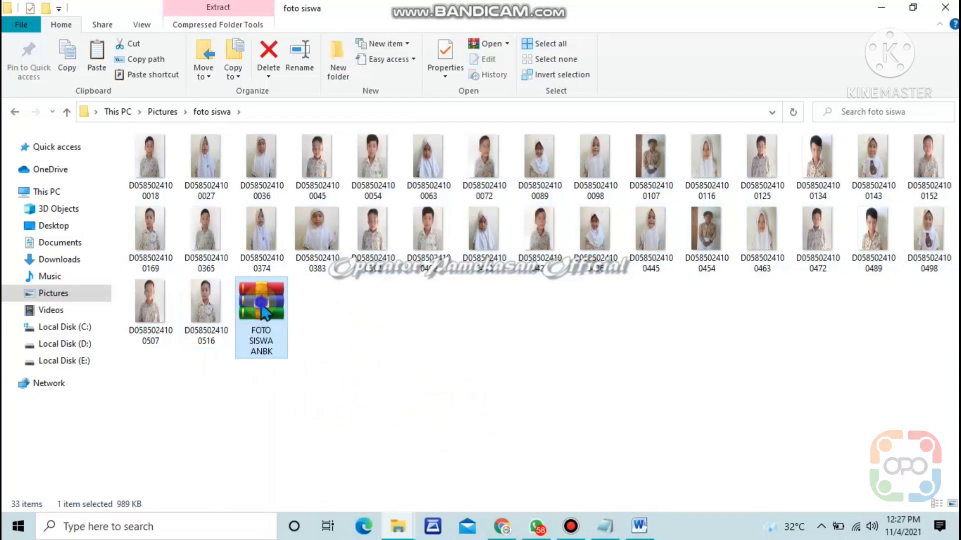
# Check the sizes of the photos inside the FOTO SISWA ANBK archive in WinRAR, select the largest file and close the archive
pyautogui.rightClick(280, 313)
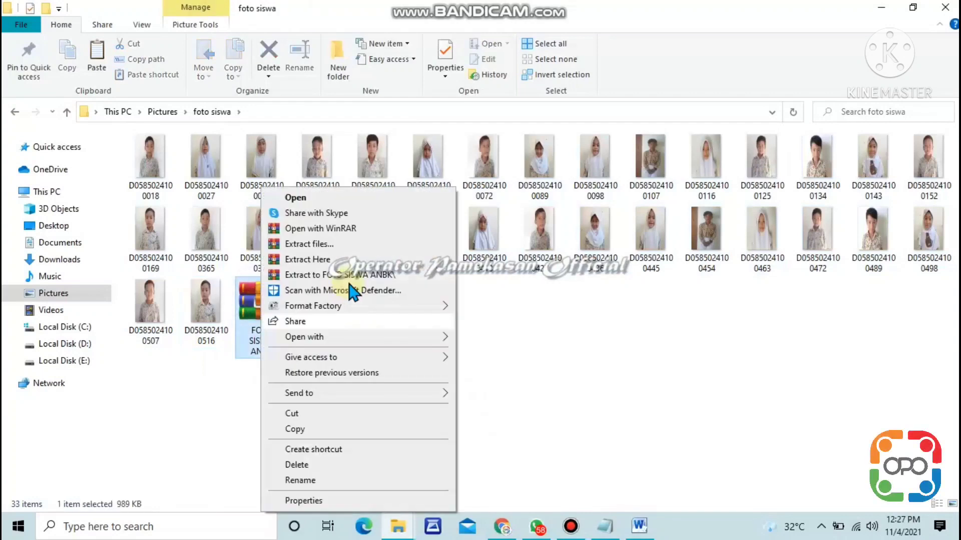
pyautogui.click(343, 200)
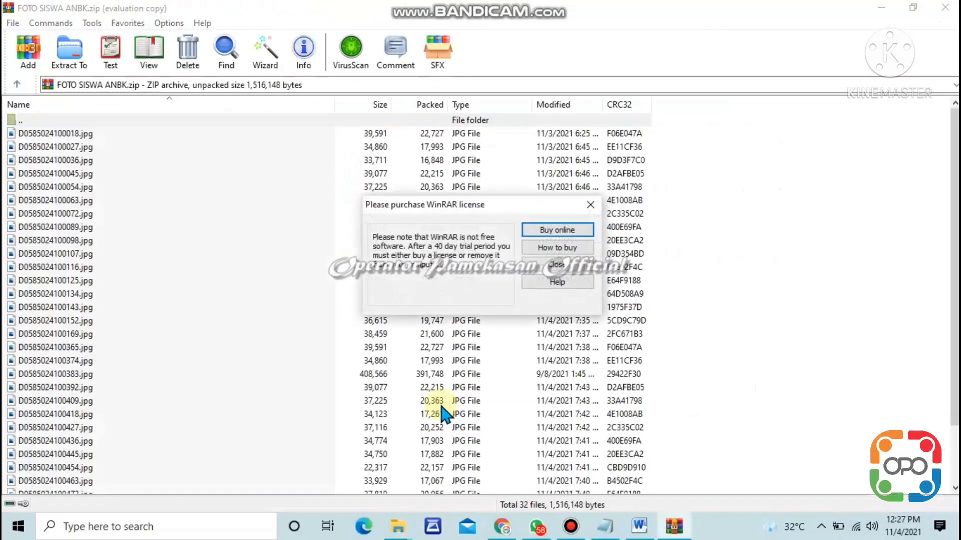
pyautogui.click(591, 204)
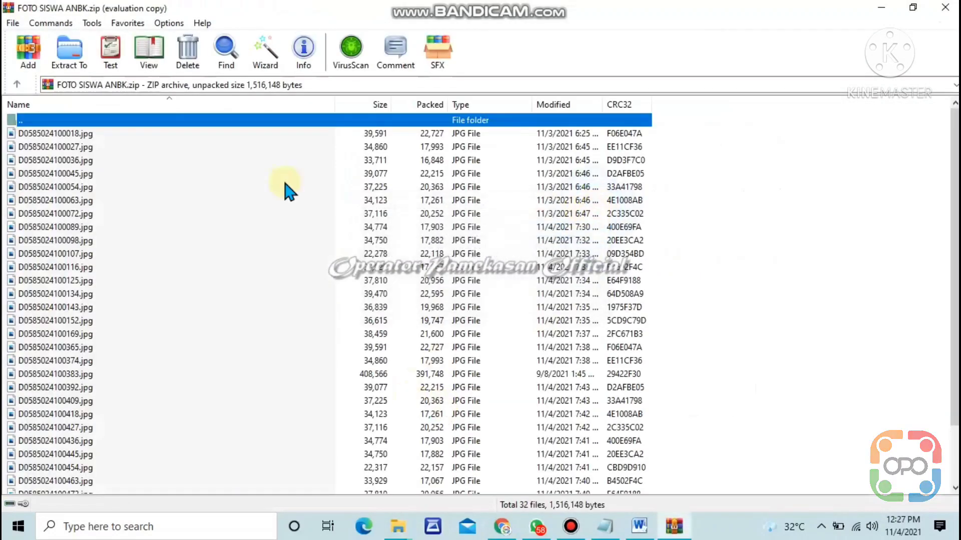
pyautogui.scroll(-2, 92, 236)
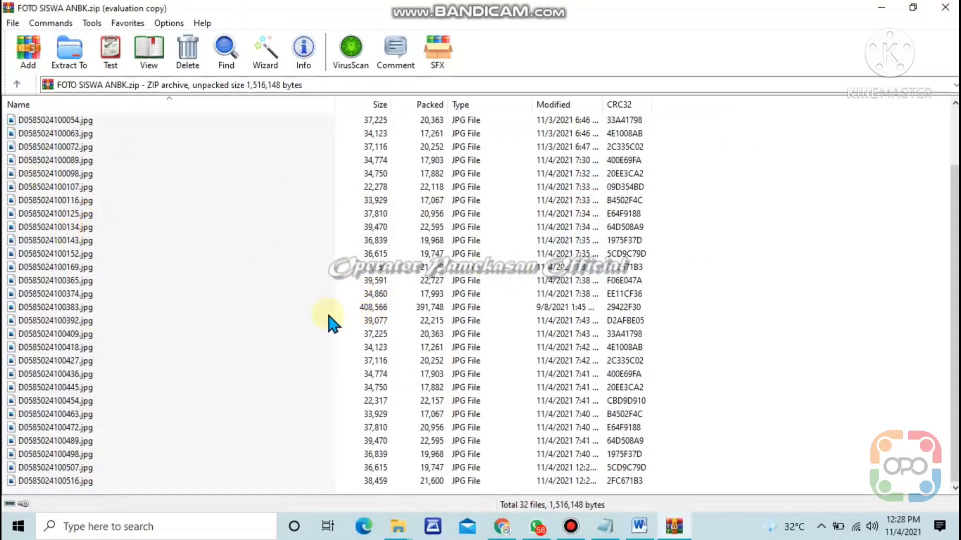
pyautogui.scroll(2, 333, 318)
pyautogui.click(368, 376)
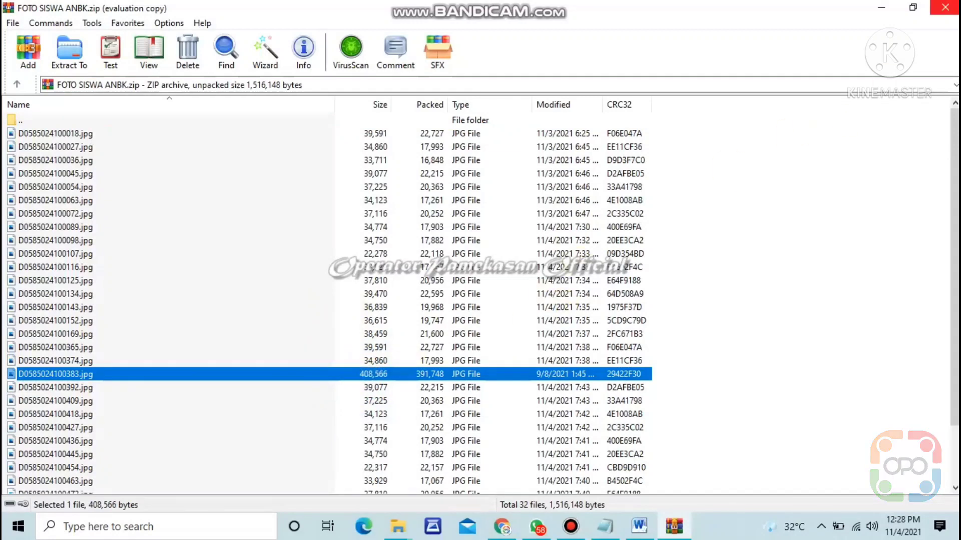
pyautogui.click(950, 7)
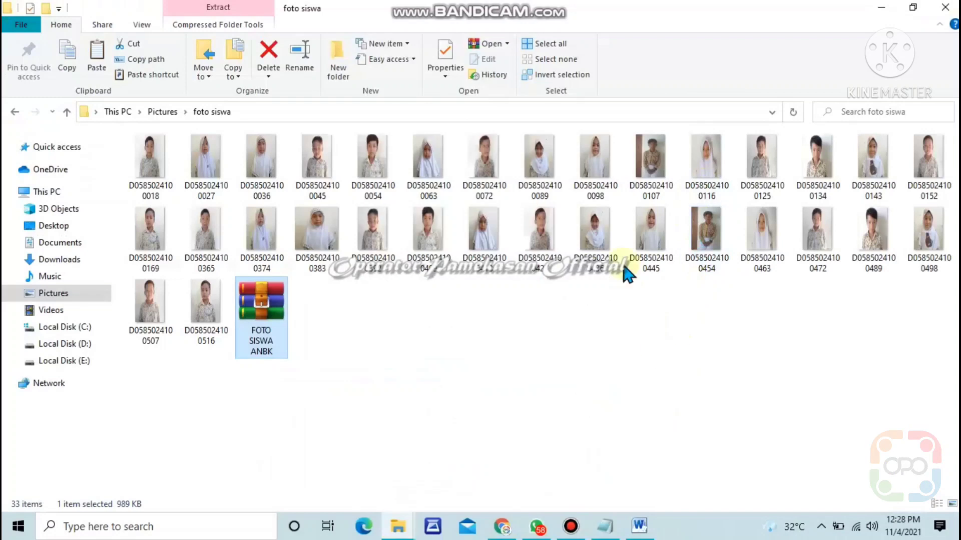
pyautogui.doubleClick(325, 245)
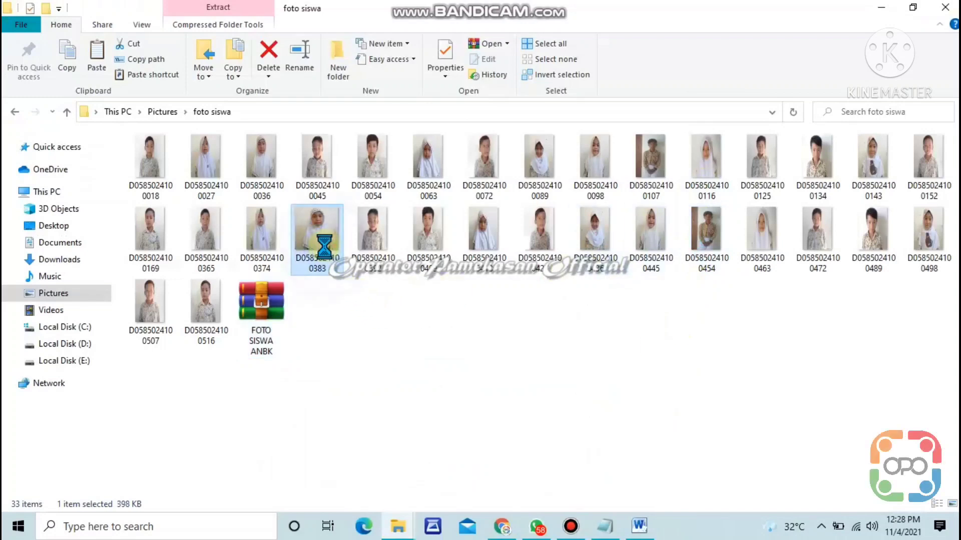
pyautogui.rightClick(327, 255)
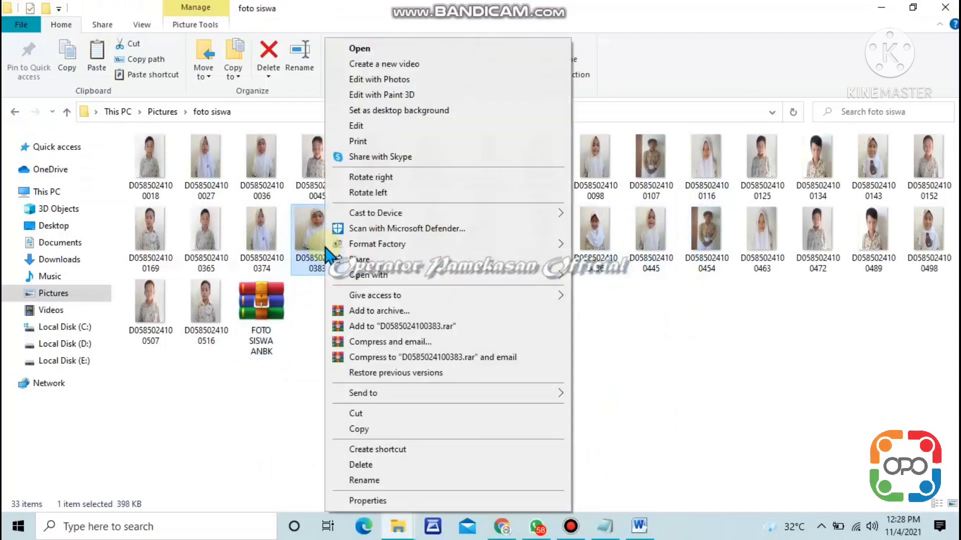
pyautogui.click(752, 344)
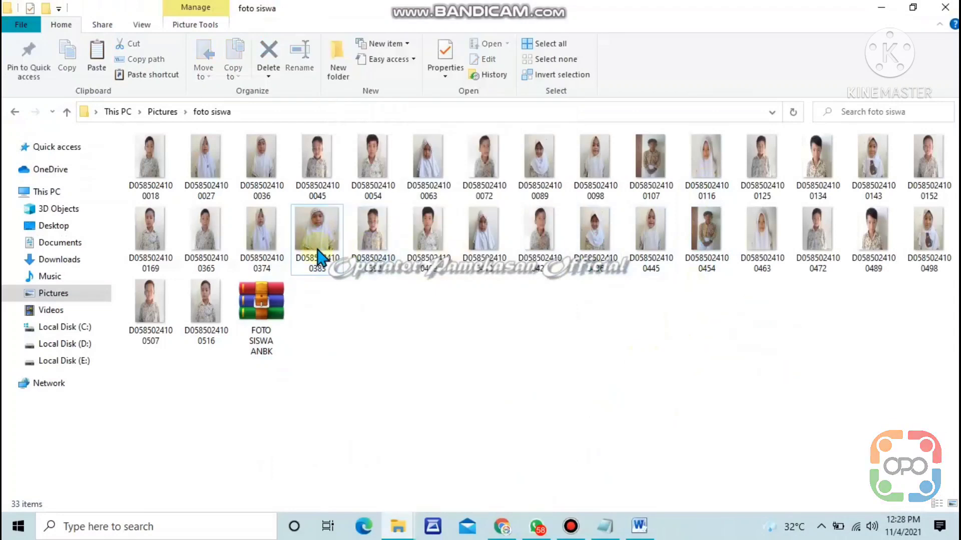
# Delete the FOTO SISWA ANBK archive from the foto siswa folder
pyautogui.click(267, 318)
pyautogui.press('Delete')
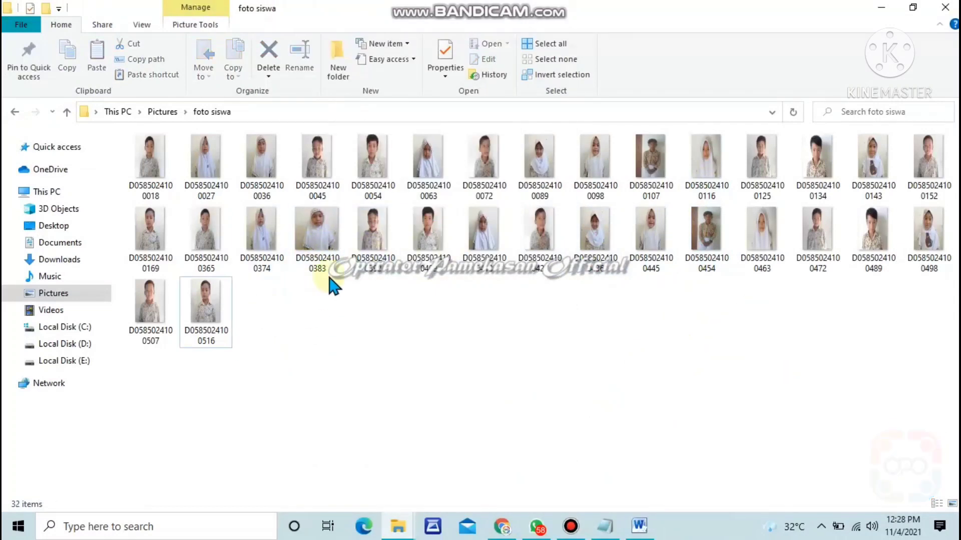
# Open the square, not yet resized student photo in the second row of the folder for editing in Paint
pyautogui.click(323, 256)
pyautogui.rightClick(325, 257)
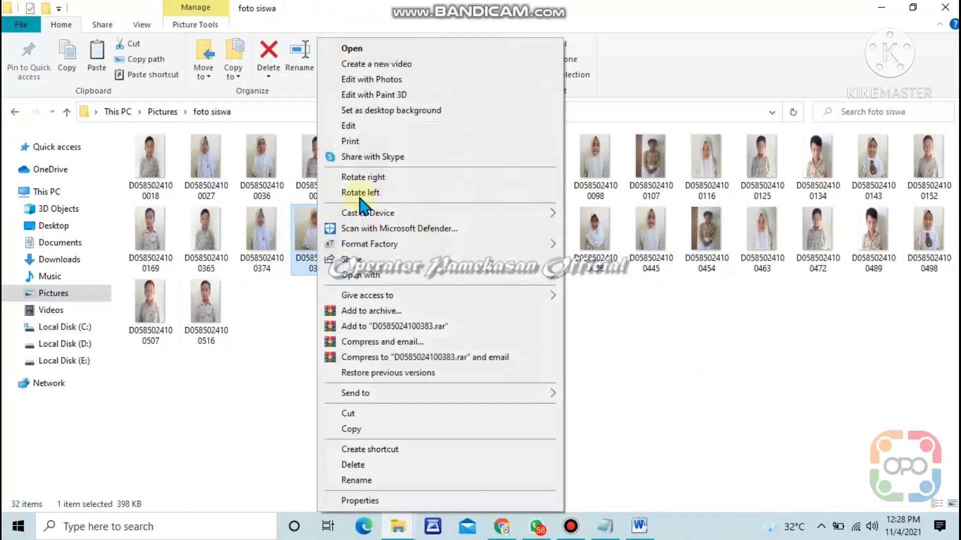
pyautogui.click(348, 125)
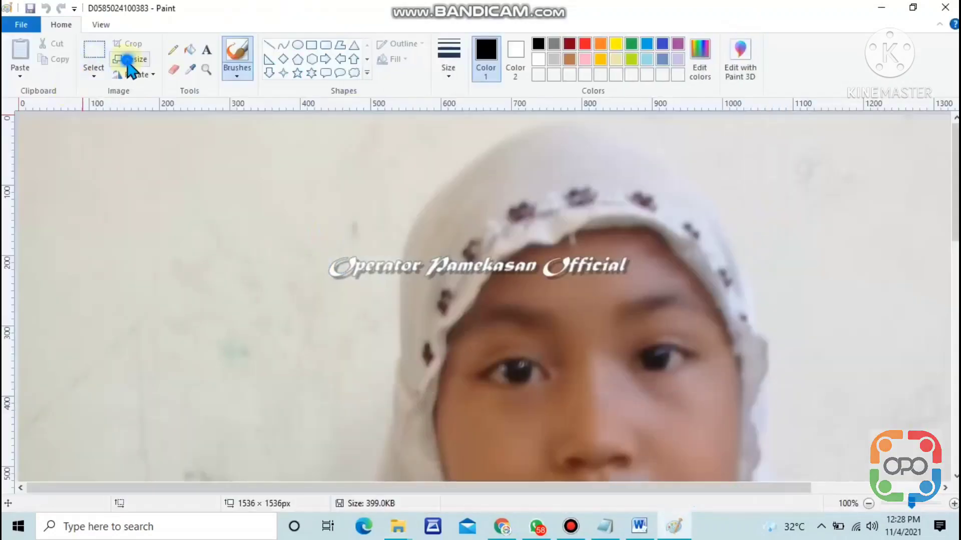
# Resize the photo to 200 × 300 pixels without maintaining the aspect ratio, save it and close Paint
pyautogui.click(131, 59)
pyautogui.click(155, 110)
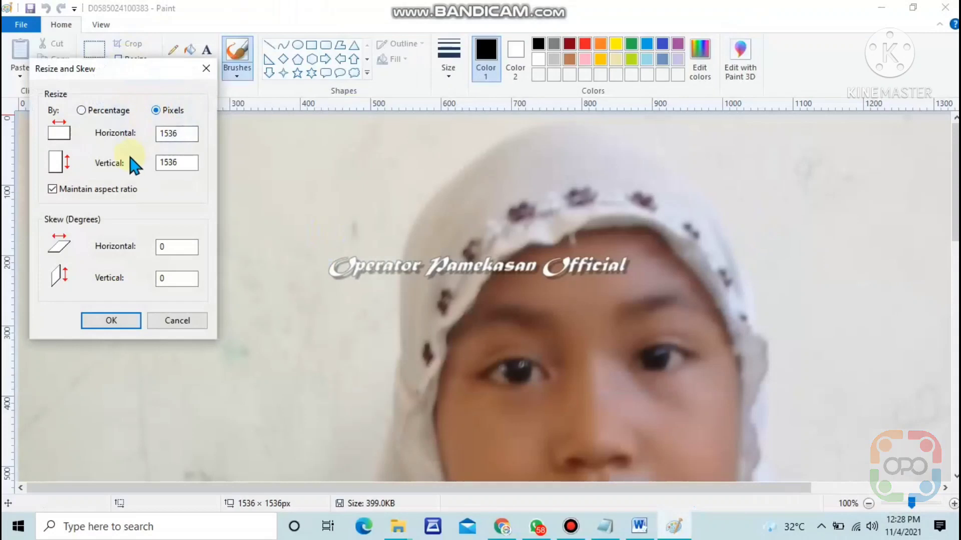
pyautogui.click(92, 190)
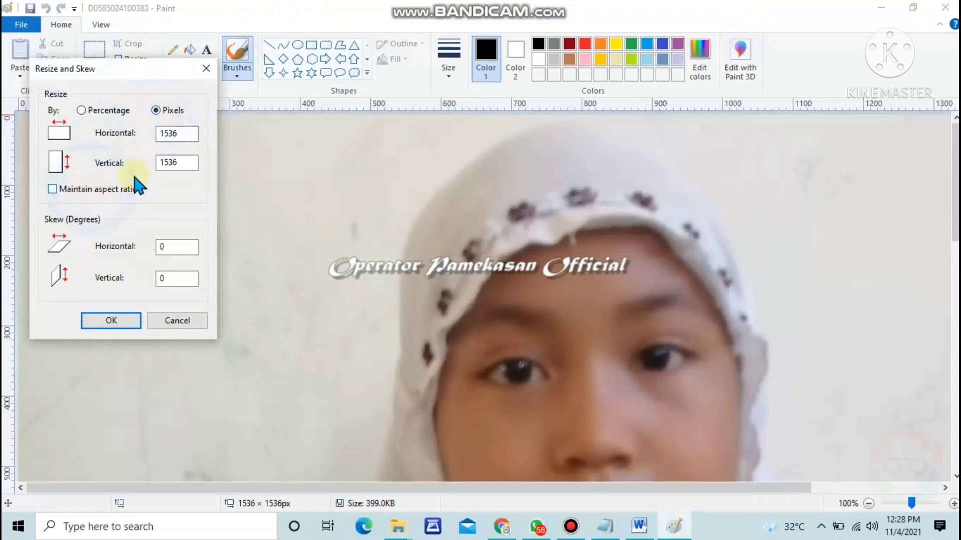
pyautogui.doubleClick(170, 163)
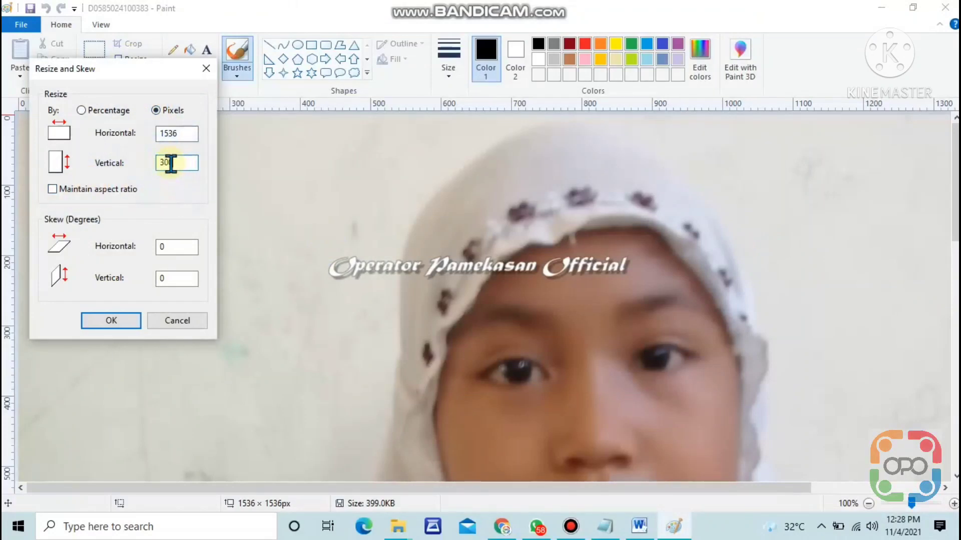
pyautogui.doubleClick(181, 134)
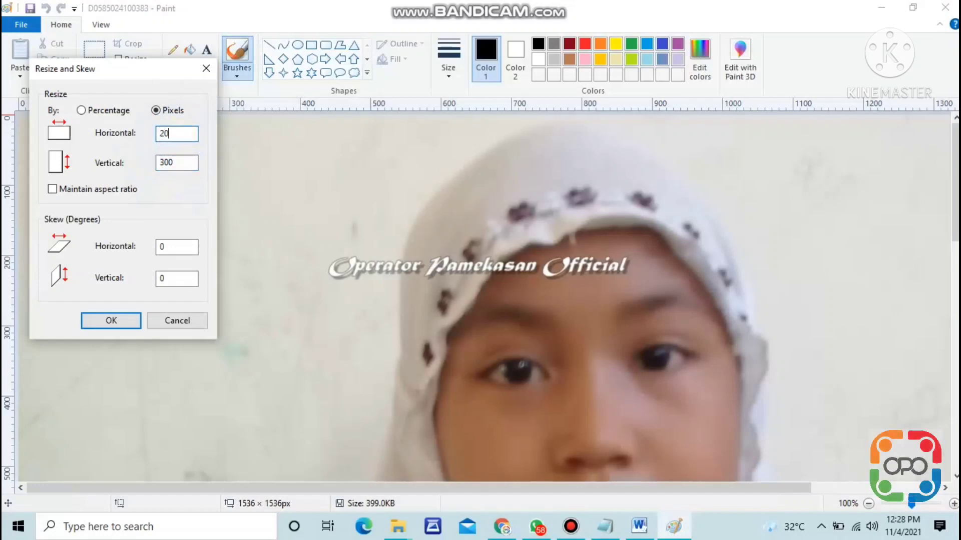
pyautogui.click(128, 320)
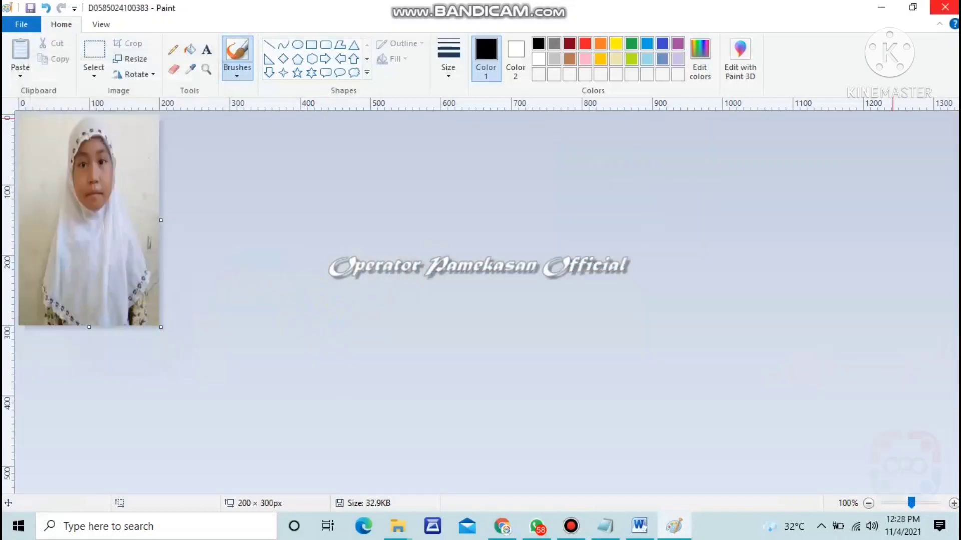
pyautogui.hotkey('alt', 'F4')
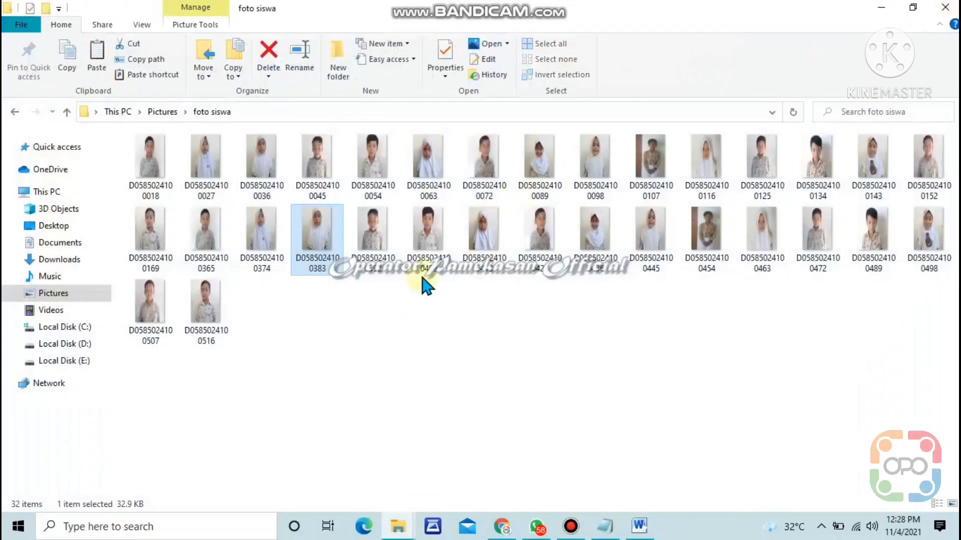
# Compress all photos in the foto siswa folder into a zipped folder named FOTO SISWA ANBK
pyautogui.click(149, 150)
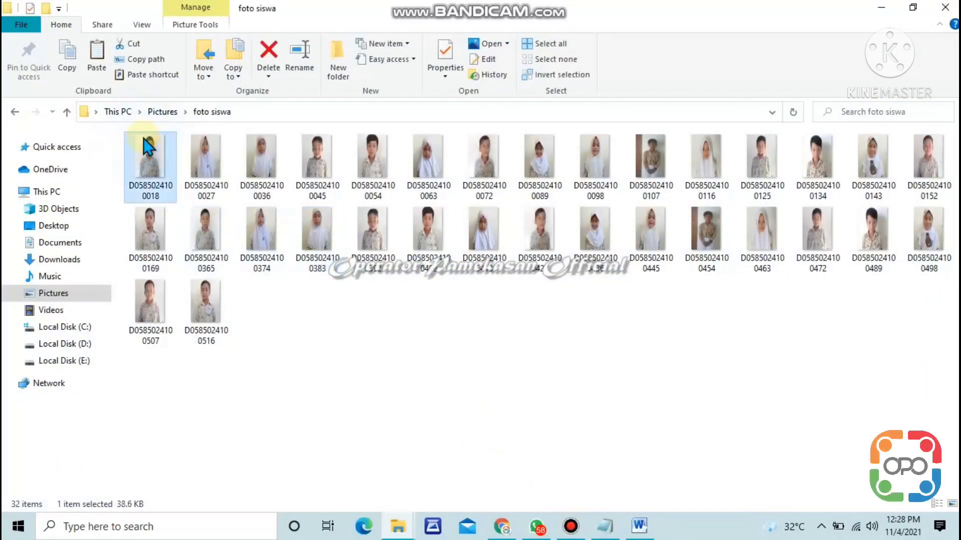
pyautogui.hotkey('ctrl', 'a')
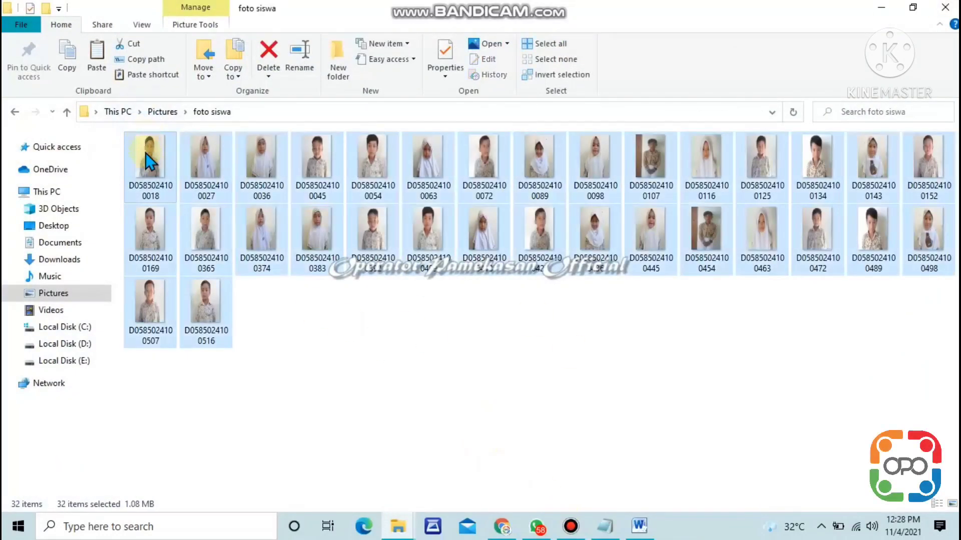
pyautogui.rightClick(215, 297)
pyautogui.click(294, 395)
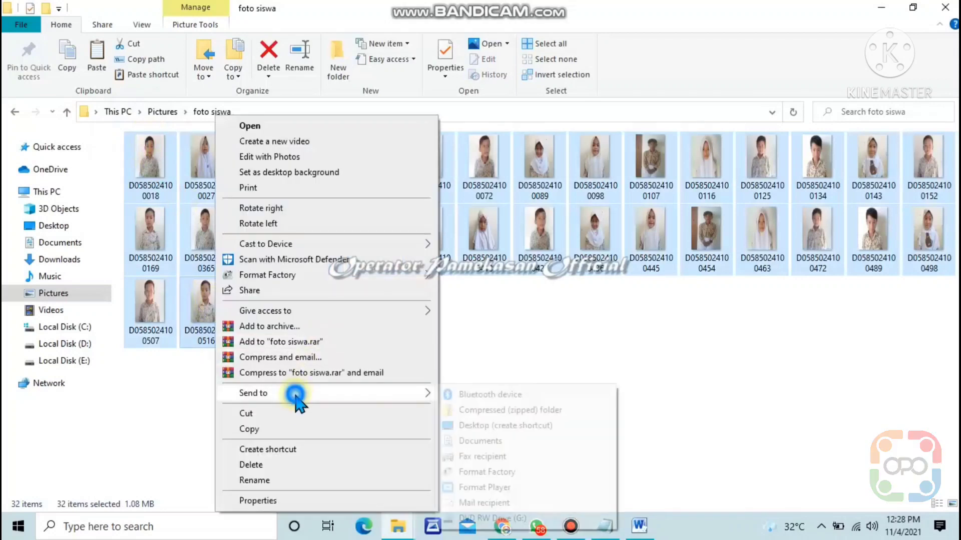
pyautogui.click(494, 413)
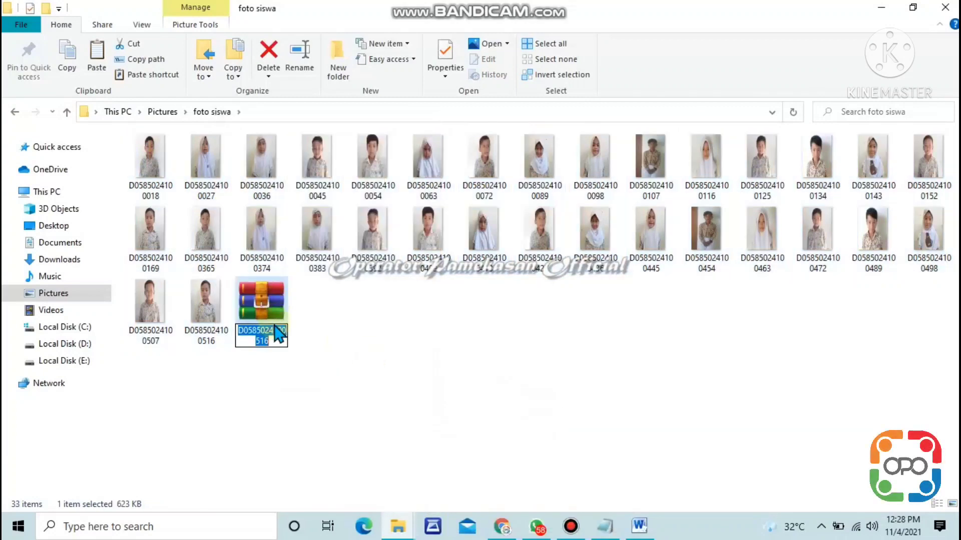
pyautogui.press('BackSpace')
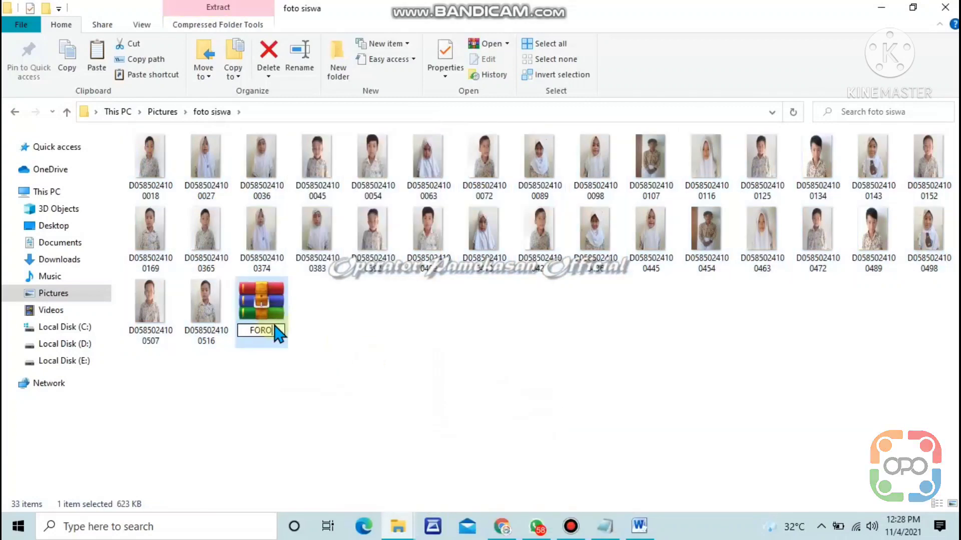
pyautogui.write('FOTO S')
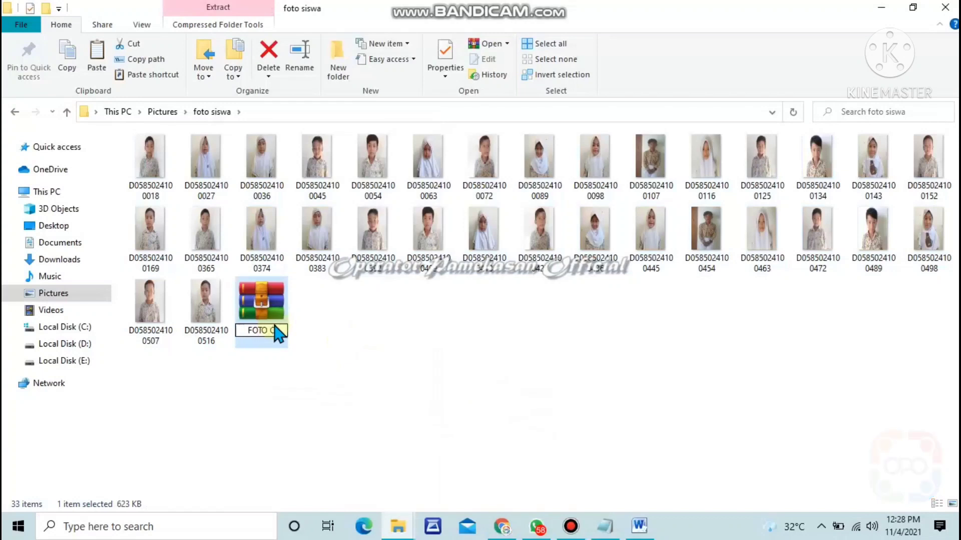
pyautogui.write('ISWA')
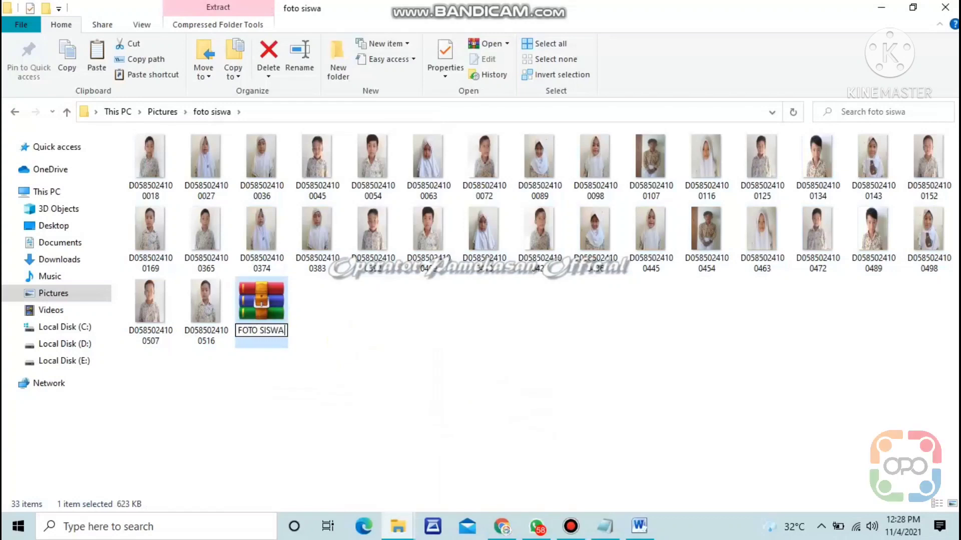
pyautogui.write(' ANBK')
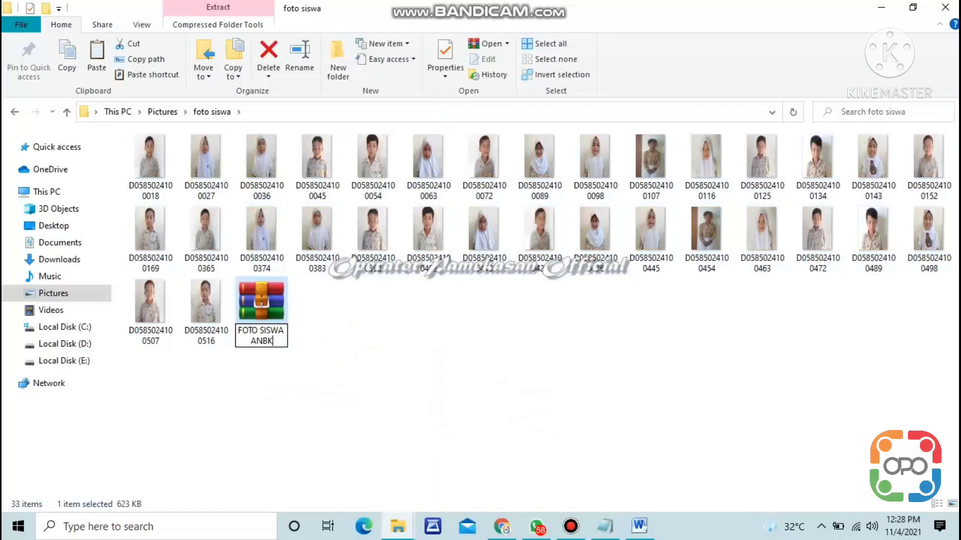
pyautogui.press('Return')
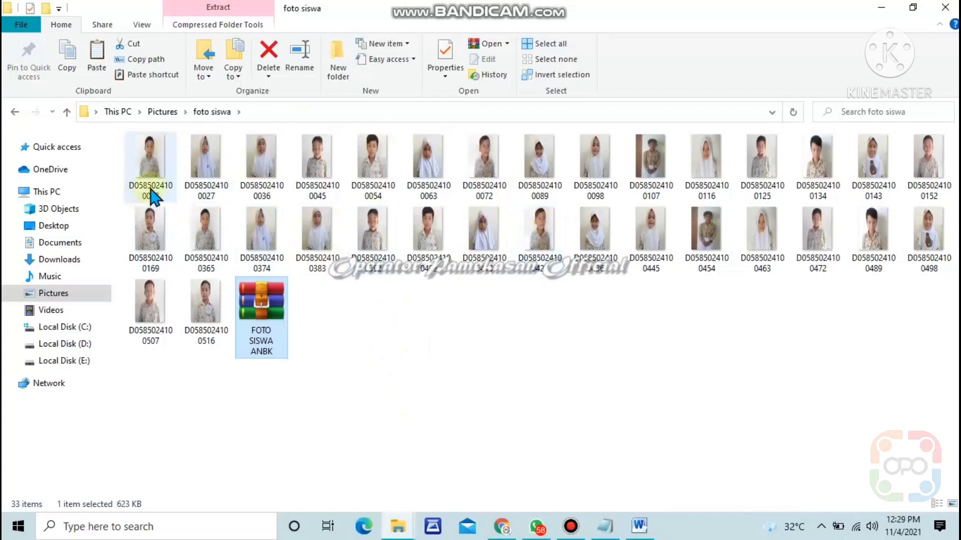
pyautogui.rightClick(168, 175)
pyautogui.click(704, 437)
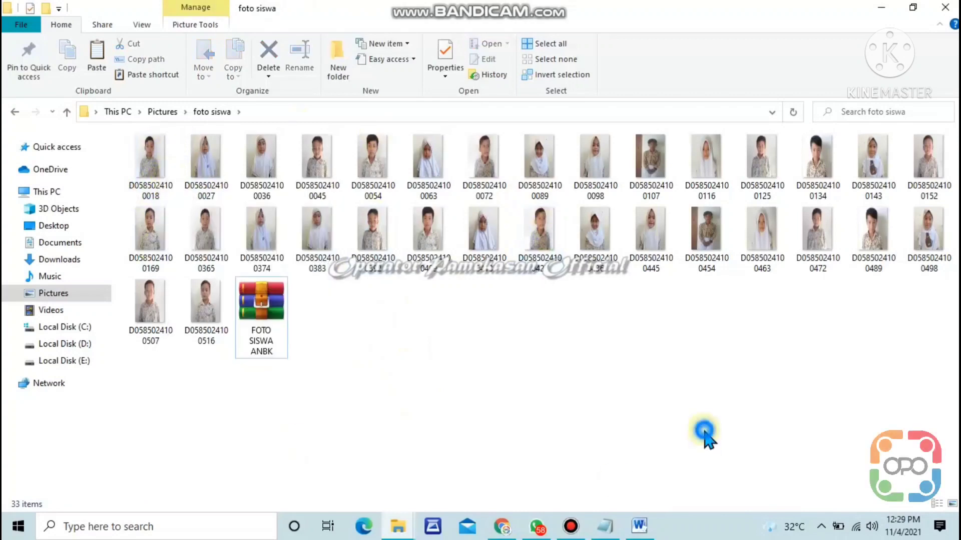
pyautogui.click(157, 189)
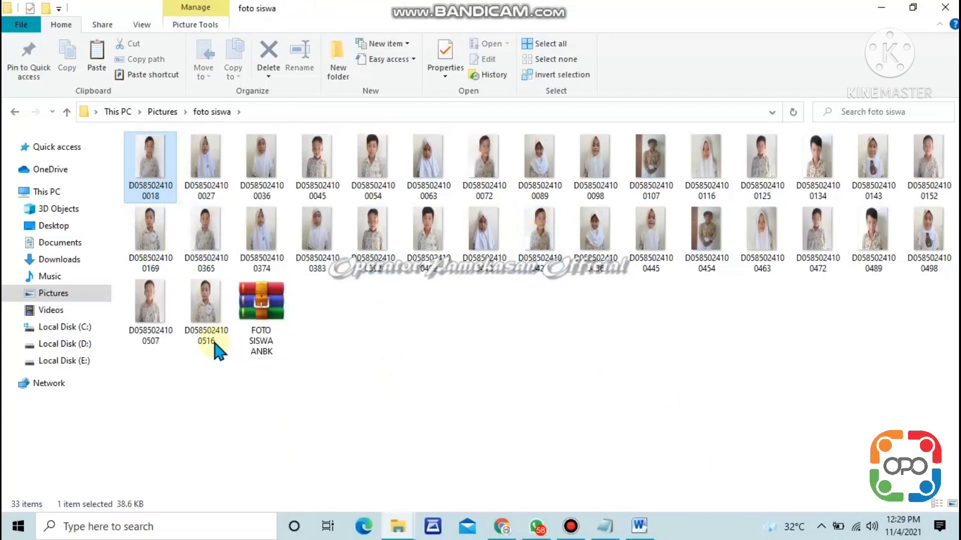
pyautogui.hotkey('shift', 'F10')
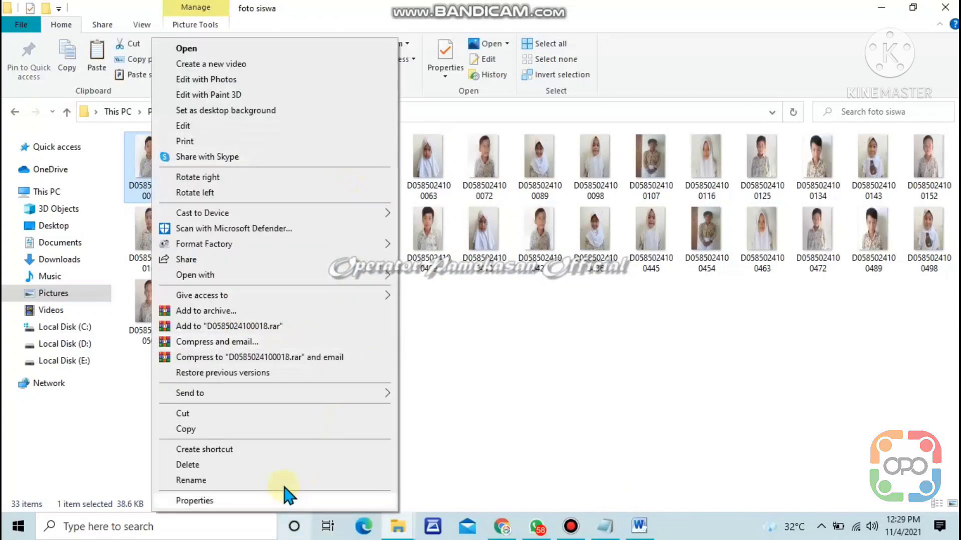
pyautogui.click(595, 411)
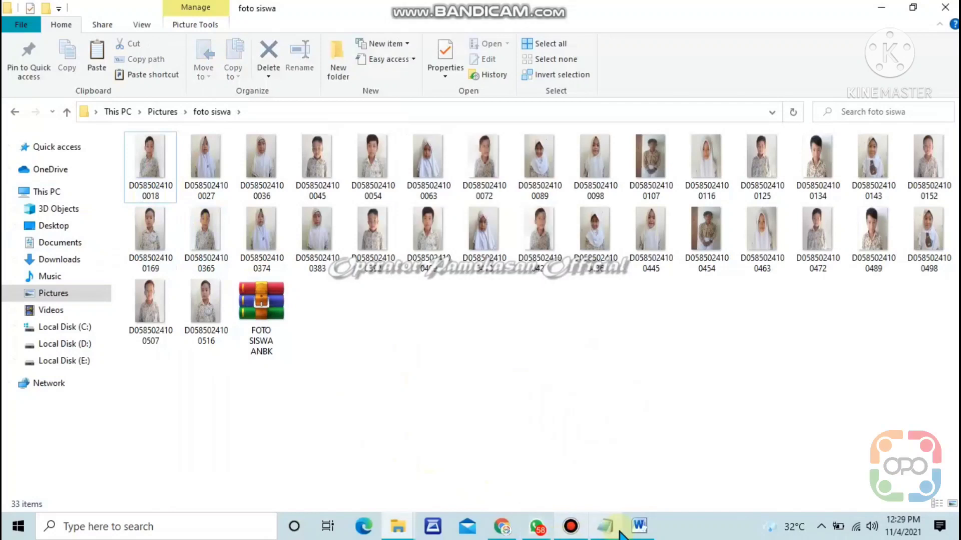
# Compare the usernames on the ANBK login cards in Chrome with the photo file names in the foto siswa folder
pyautogui.click(501, 527)
pyautogui.scroll(4, 501, 413)
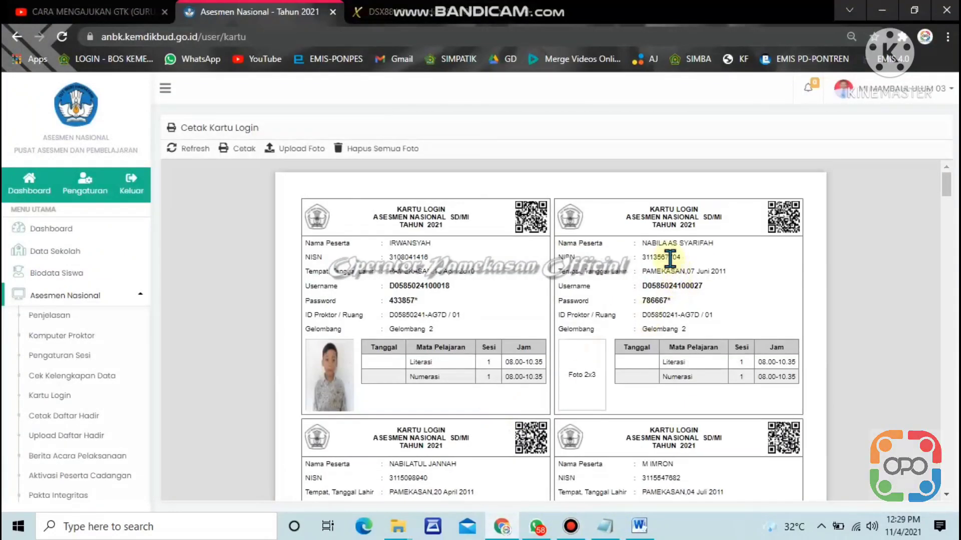
pyautogui.scroll(-5, 671, 256)
pyautogui.scroll(1, 611, 339)
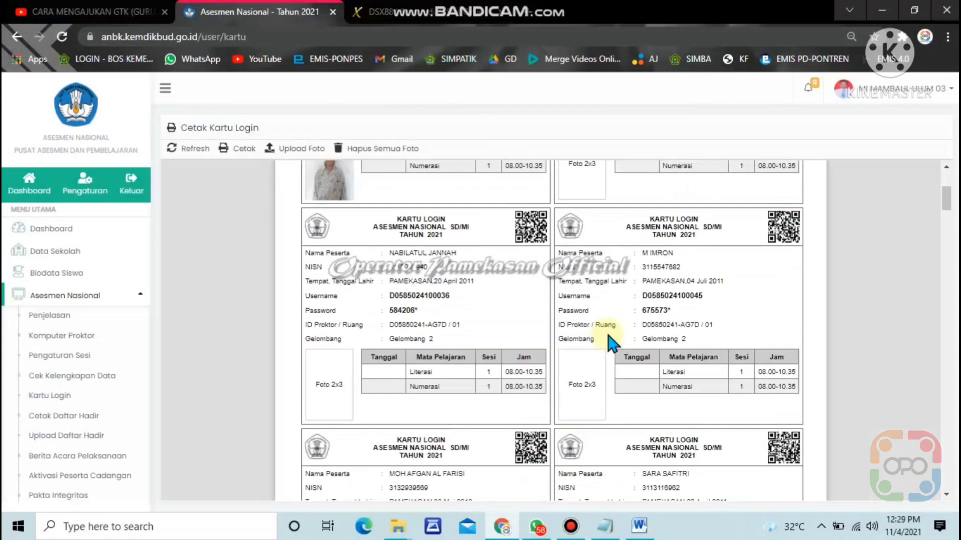
pyautogui.doubleClick(434, 295)
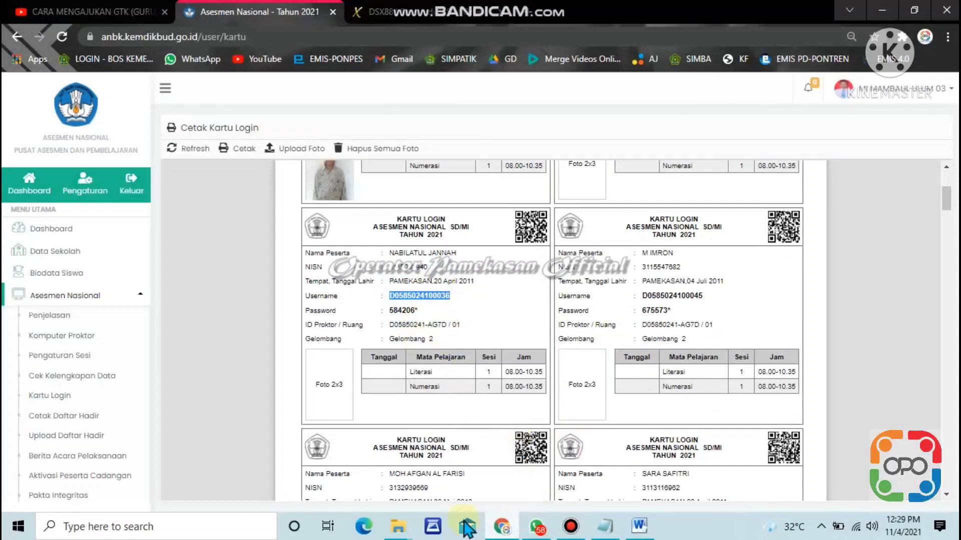
pyautogui.click(398, 530)
pyautogui.click(498, 465)
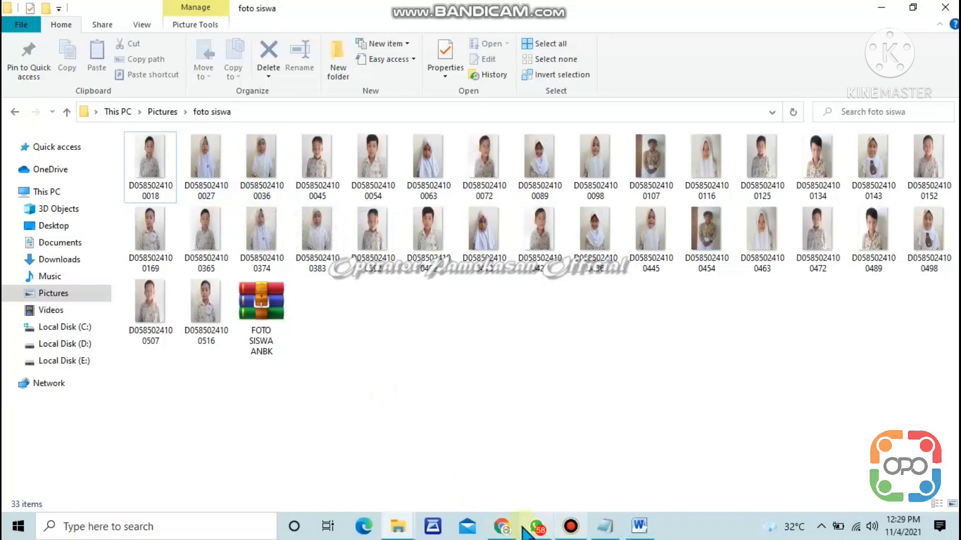
pyautogui.click(489, 530)
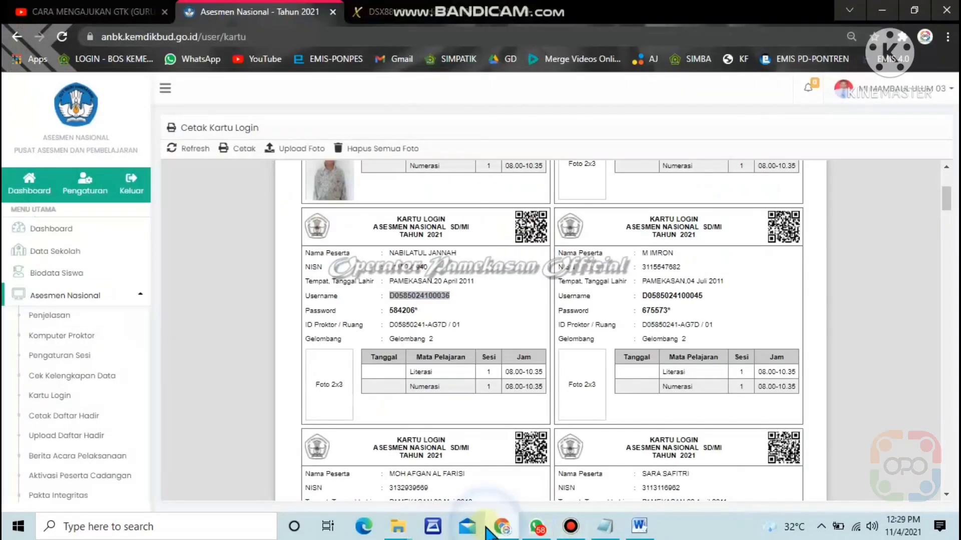
pyautogui.click(488, 529)
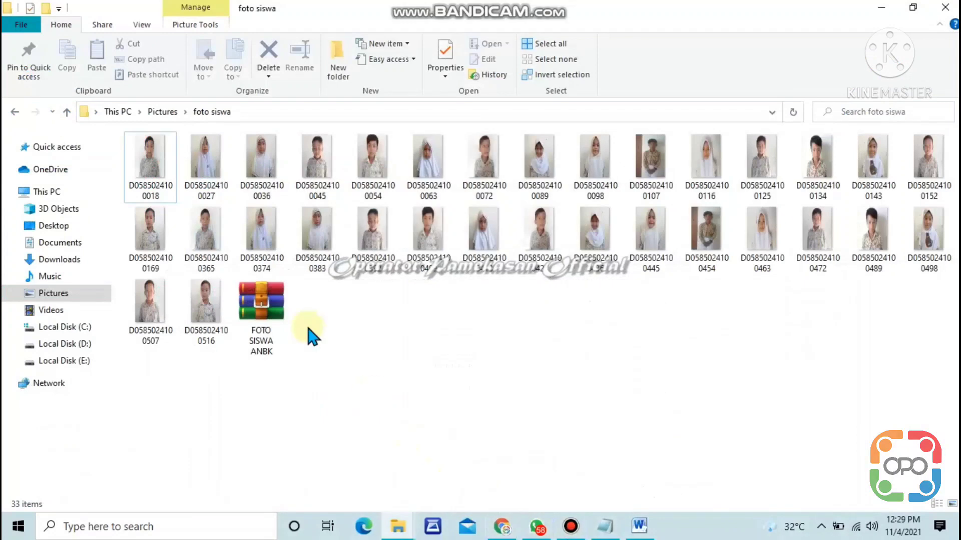
# Switch to Chrome and upload FOTO SISWA ANBK.zip as the photo file for the login cards on the Cetak Kartu Login page
pyautogui.click(488, 529)
pyautogui.scroll(-5, 265, 310)
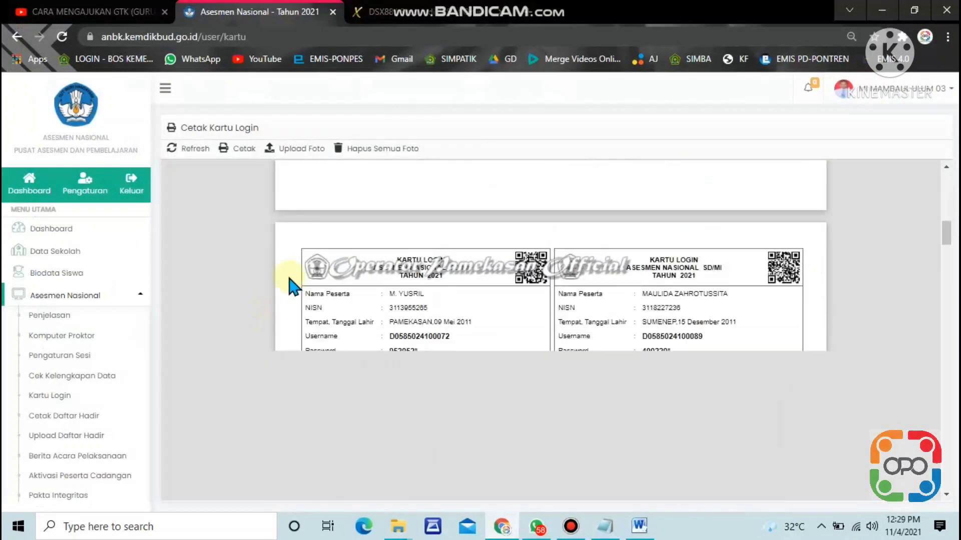
pyautogui.click(296, 148)
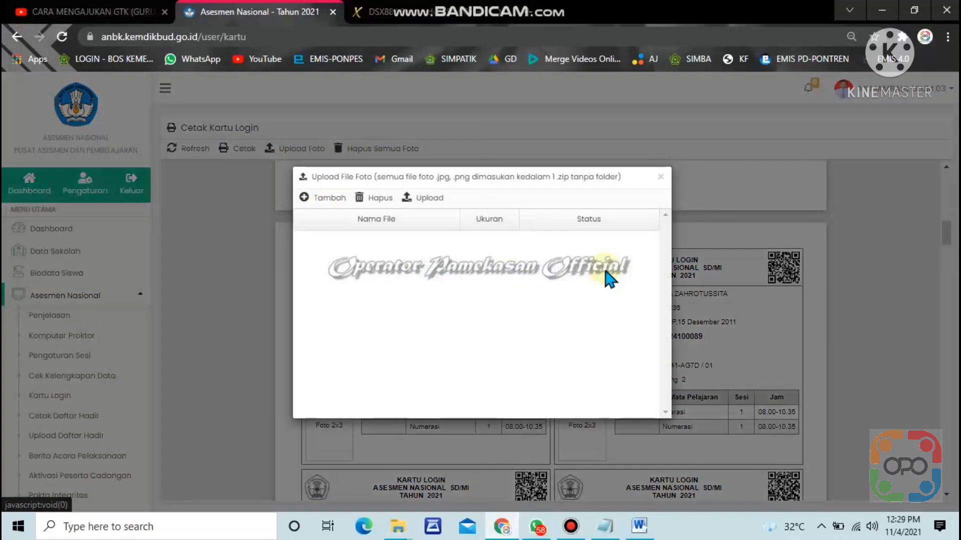
pyautogui.click(320, 198)
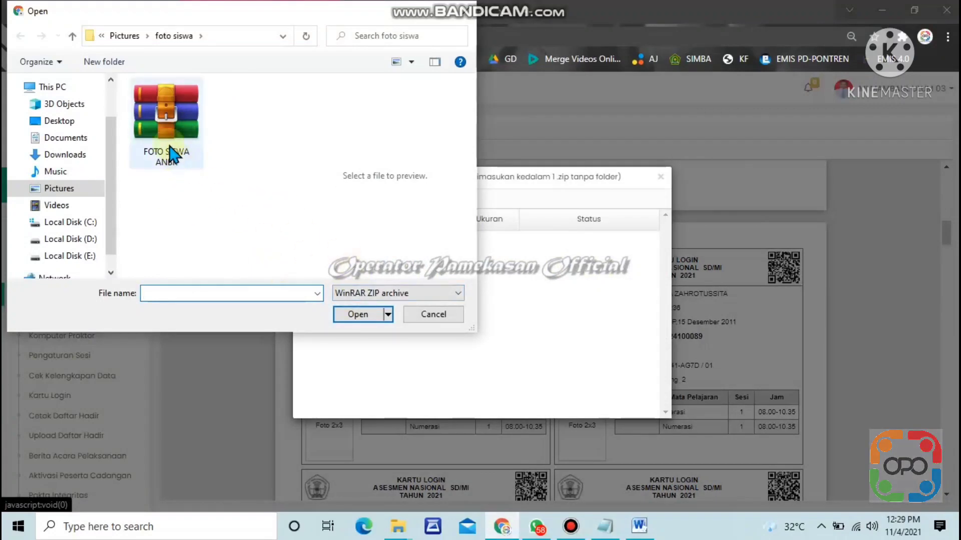
pyautogui.click(287, 250)
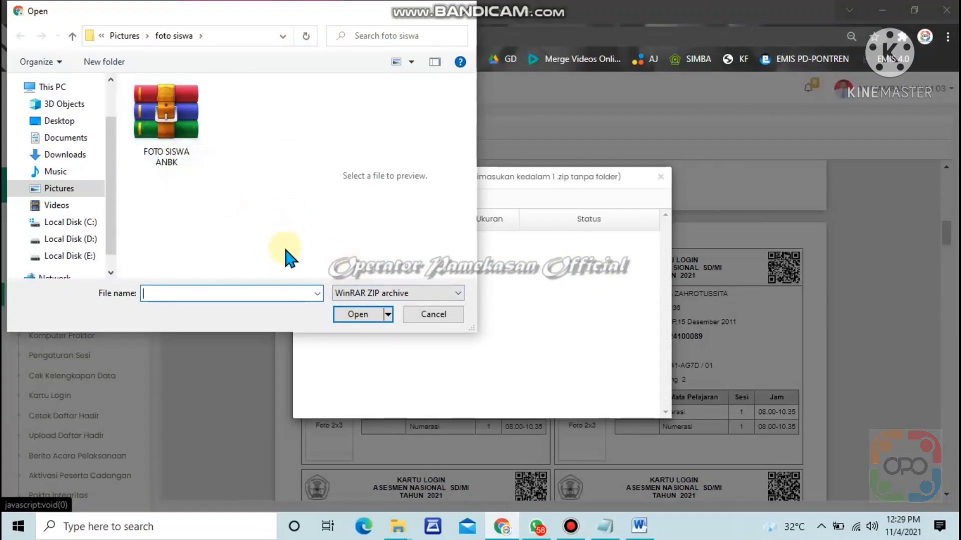
pyautogui.click(171, 116)
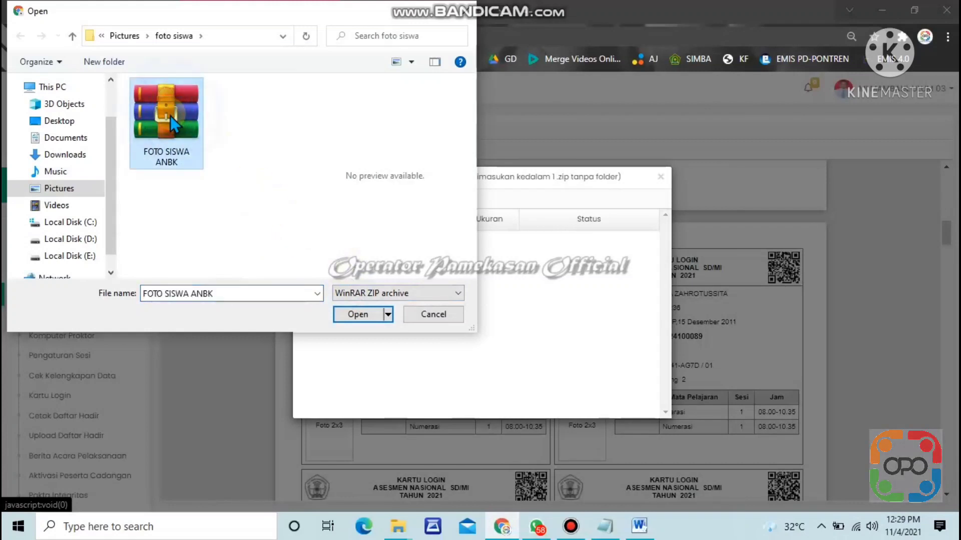
pyautogui.click(363, 321)
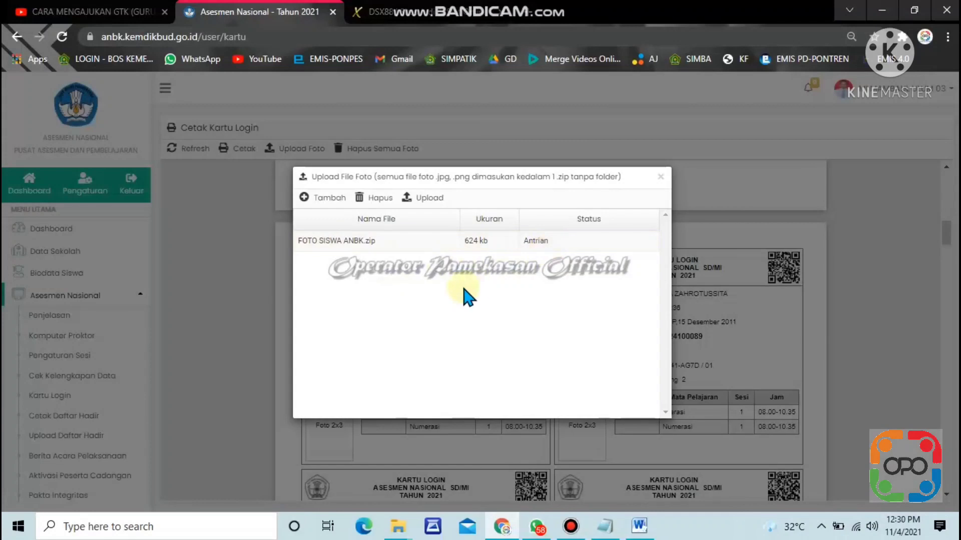
pyautogui.click(416, 199)
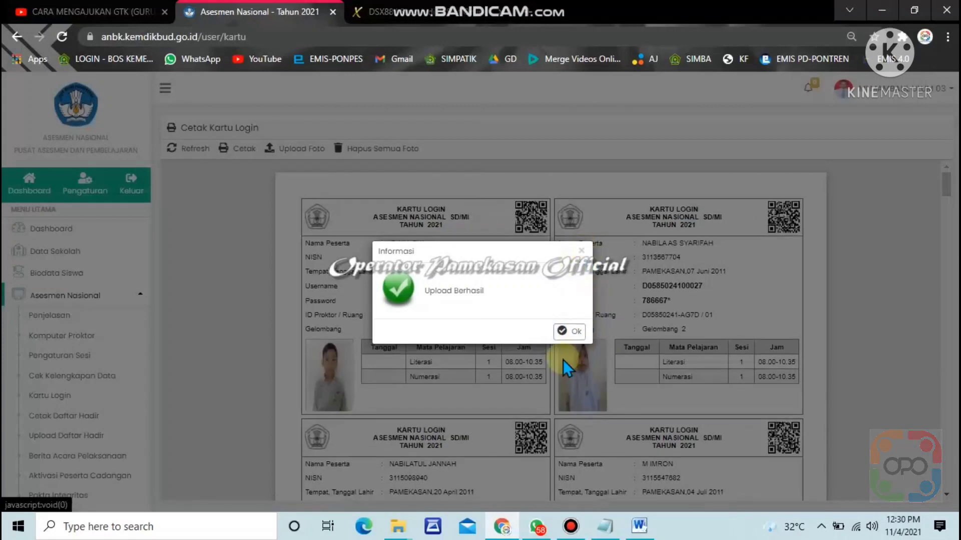
pyautogui.click(569, 330)
# Check all the login cards through the last page for the uploaded student photos
pyautogui.scroll(-10, 562, 337)
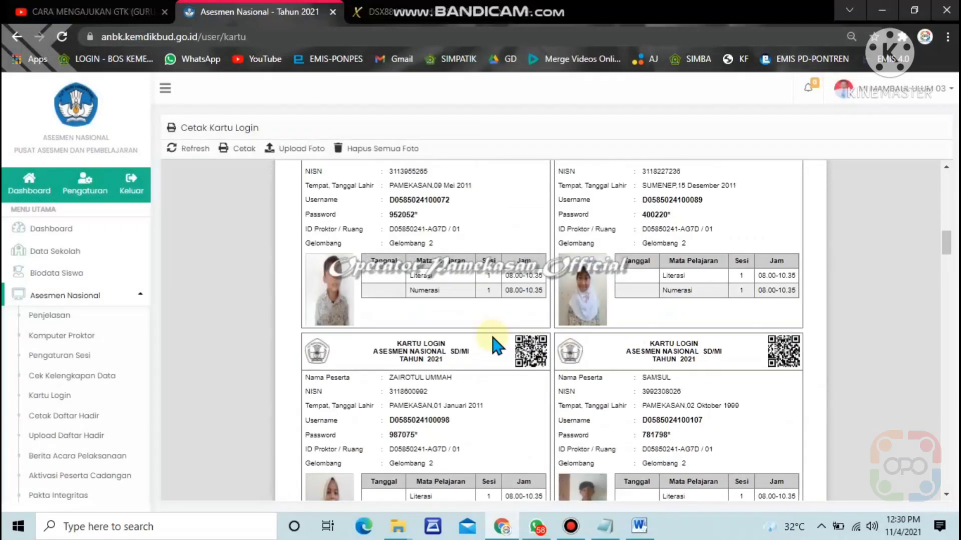
pyautogui.scroll(-10, 496, 345)
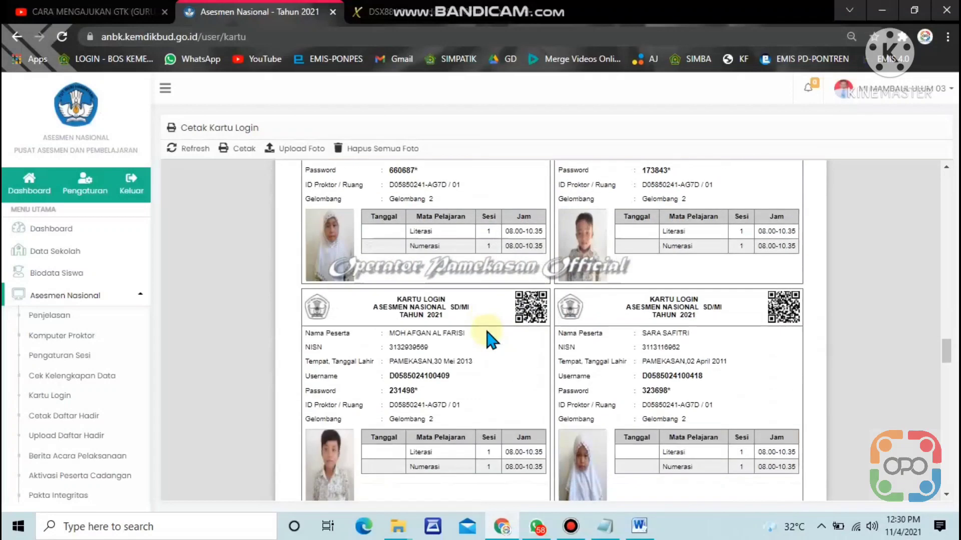
pyautogui.scroll(-10, 492, 340)
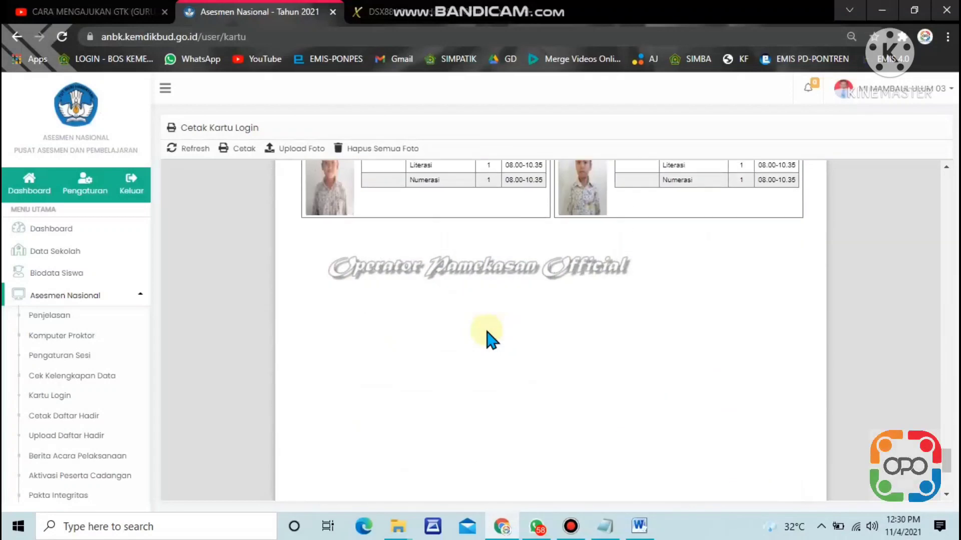
pyautogui.scroll(5, 478, 337)
pyautogui.scroll(-6, 392, 337)
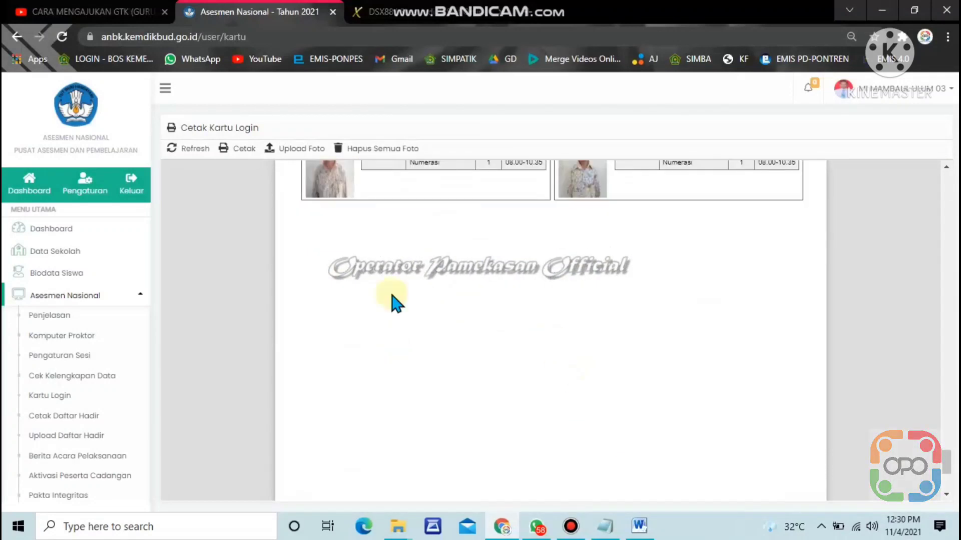
pyautogui.scroll(4, 280, 332)
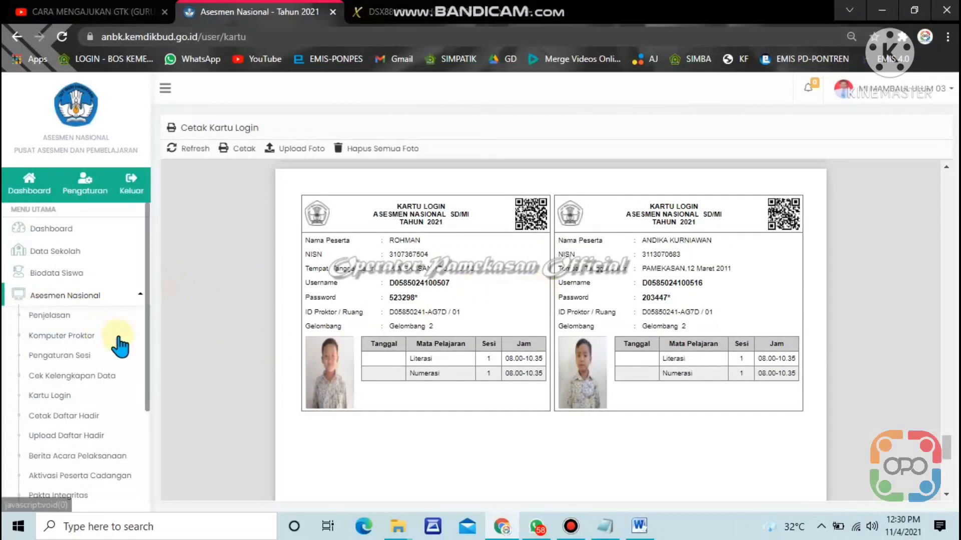
pyautogui.scroll(-3, 118, 343)
pyautogui.scroll(5, 215, 411)
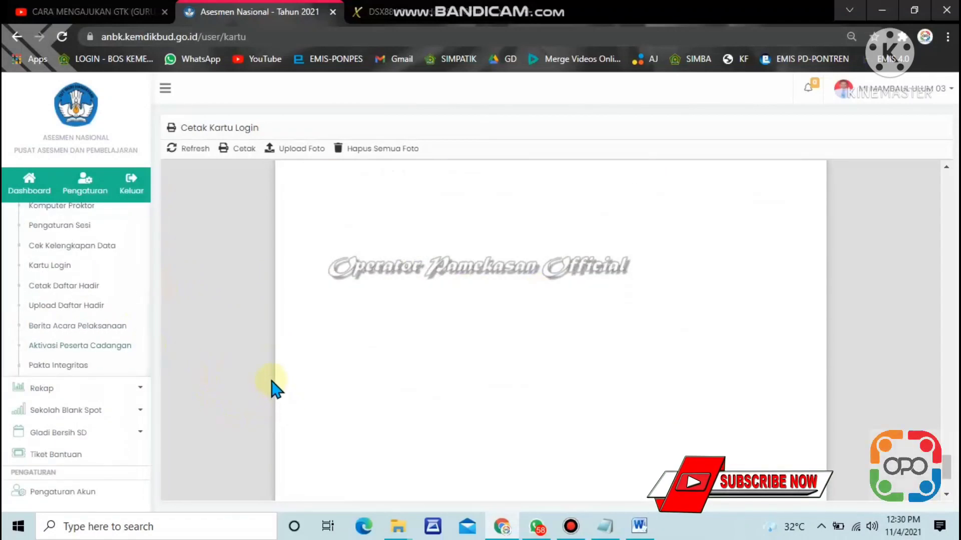
pyautogui.scroll(5, 285, 376)
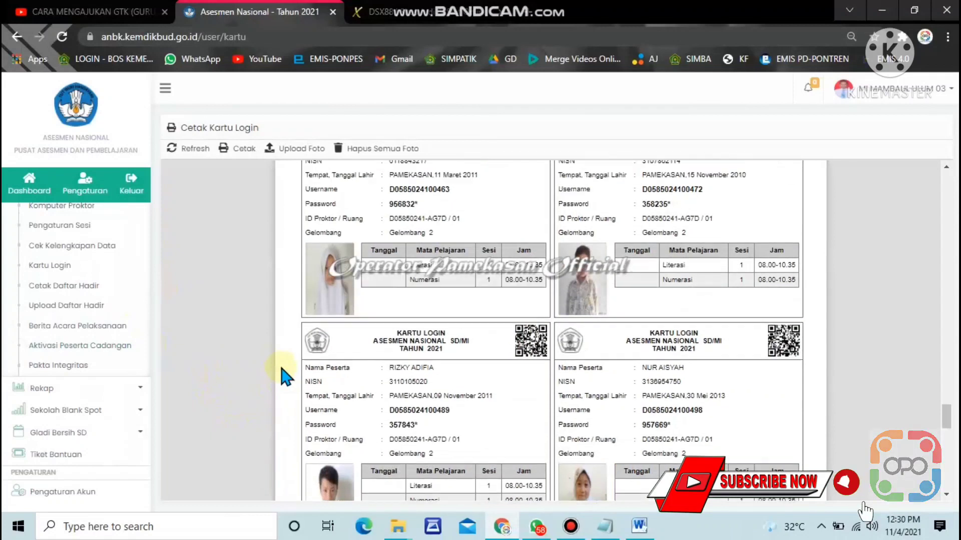
pyautogui.scroll(5, 285, 376)
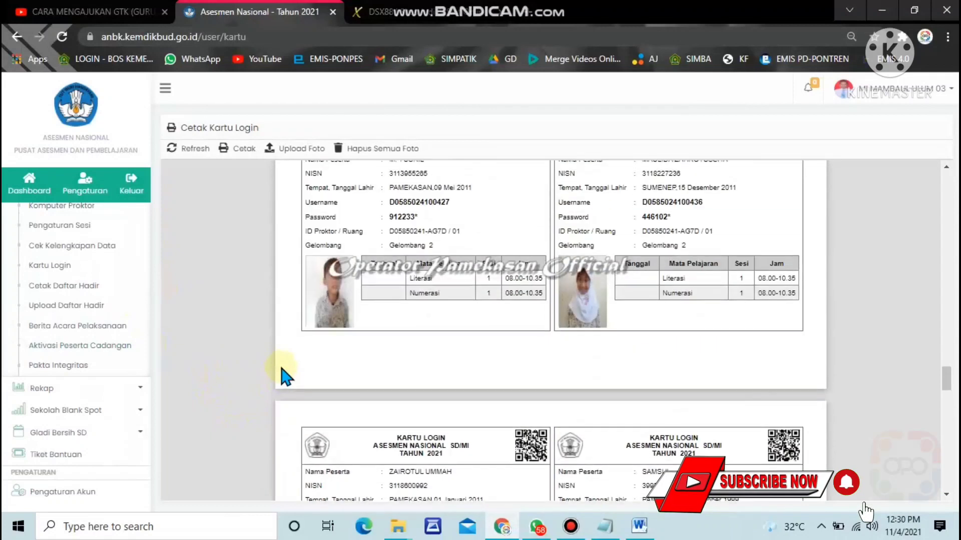